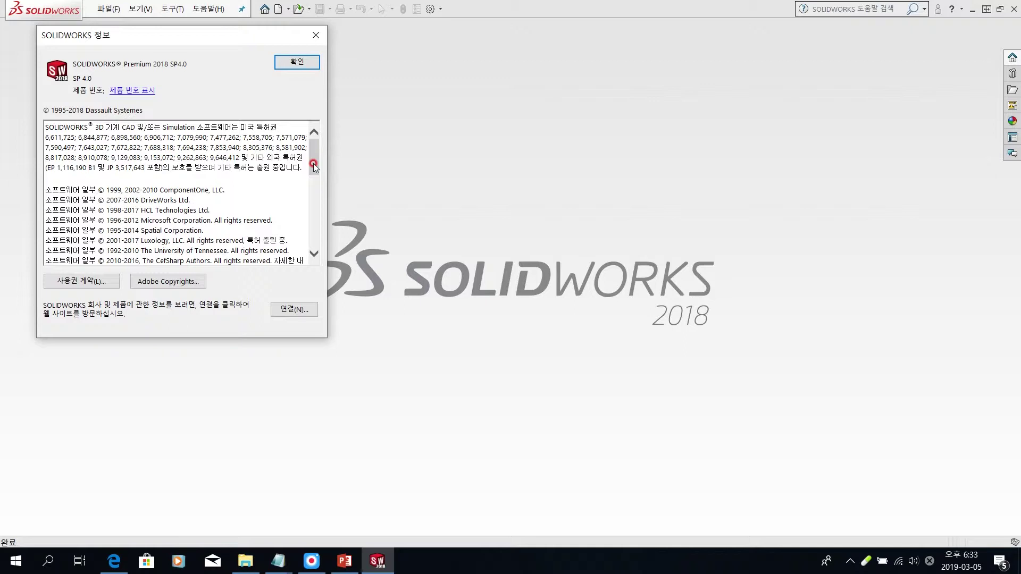
# Step: Read through the SOLIDWORKS version and copyright information and close it
pyautogui.moveTo(314, 167); pyautogui.dragTo(315, 237)
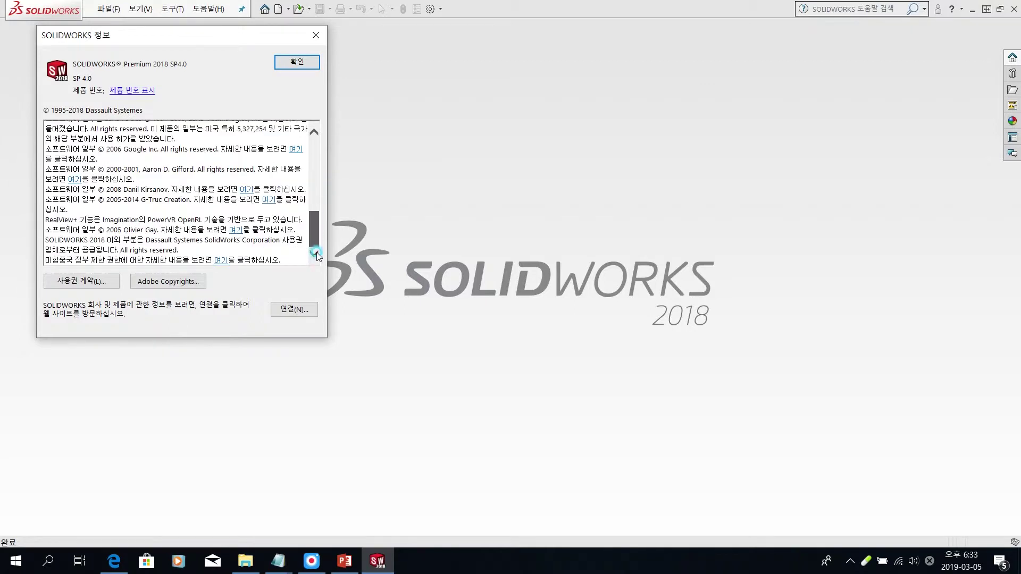
pyautogui.click(299, 62)
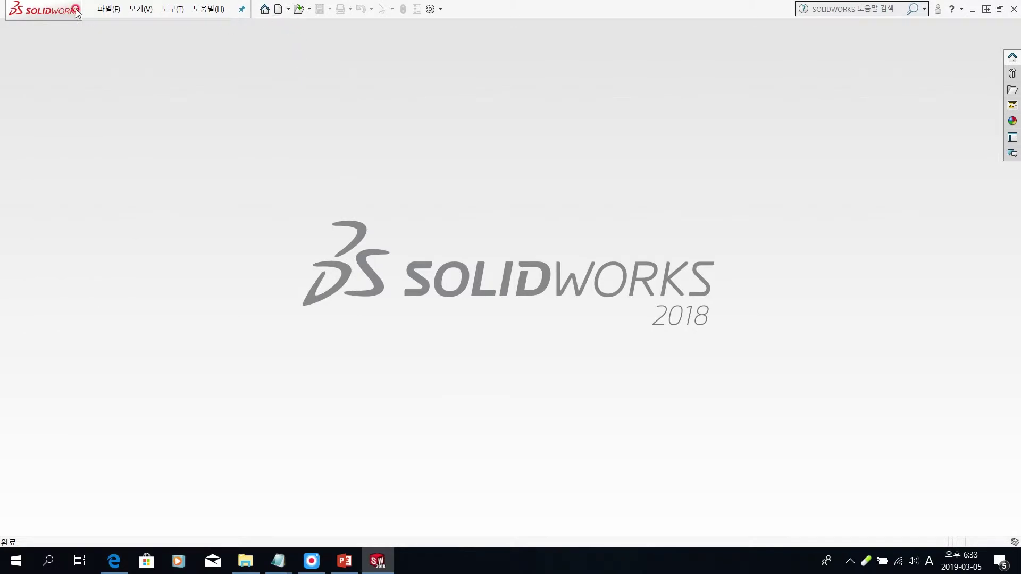
pyautogui.click(109, 9)
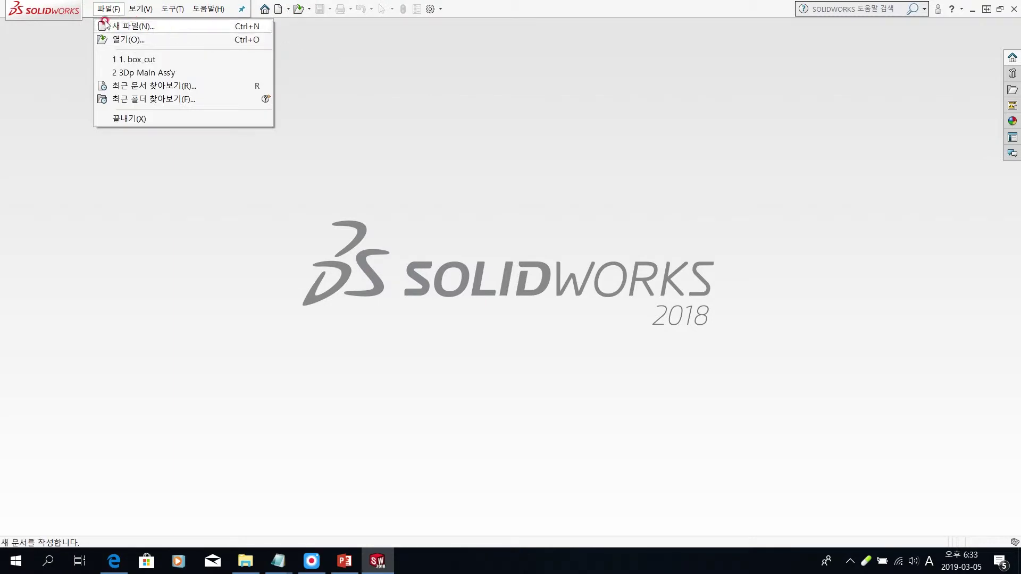
pyautogui.click(381, 87)
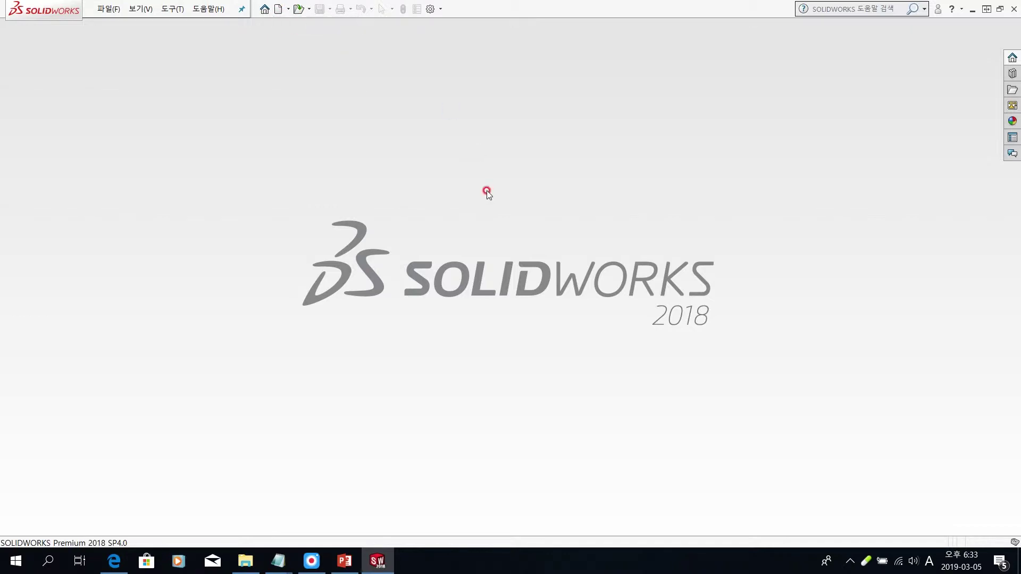
# Step: Create a new part document from the beginner version of the new document dialog
pyautogui.hotkey('ctrl', 'n')
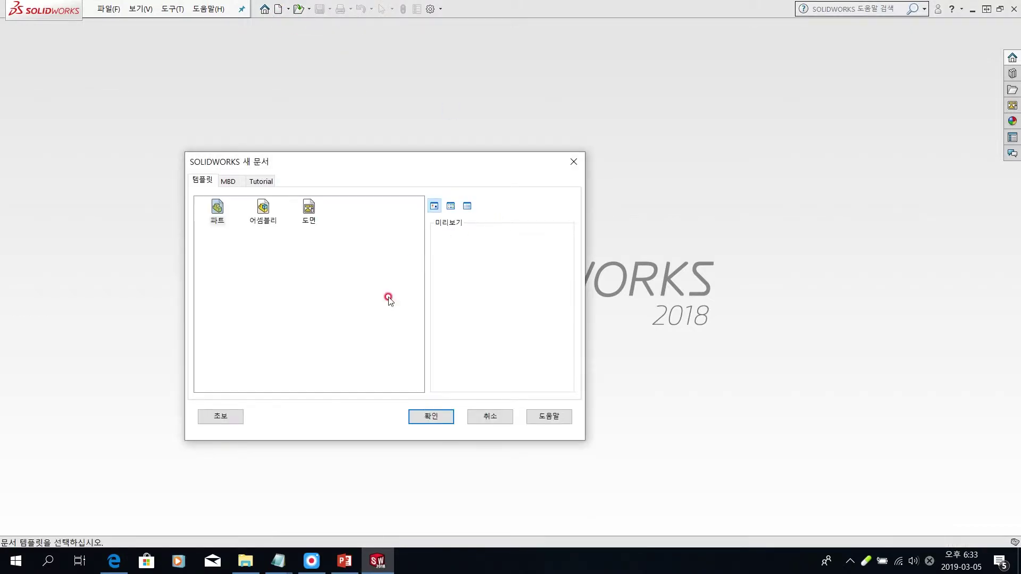
pyautogui.click(235, 424)
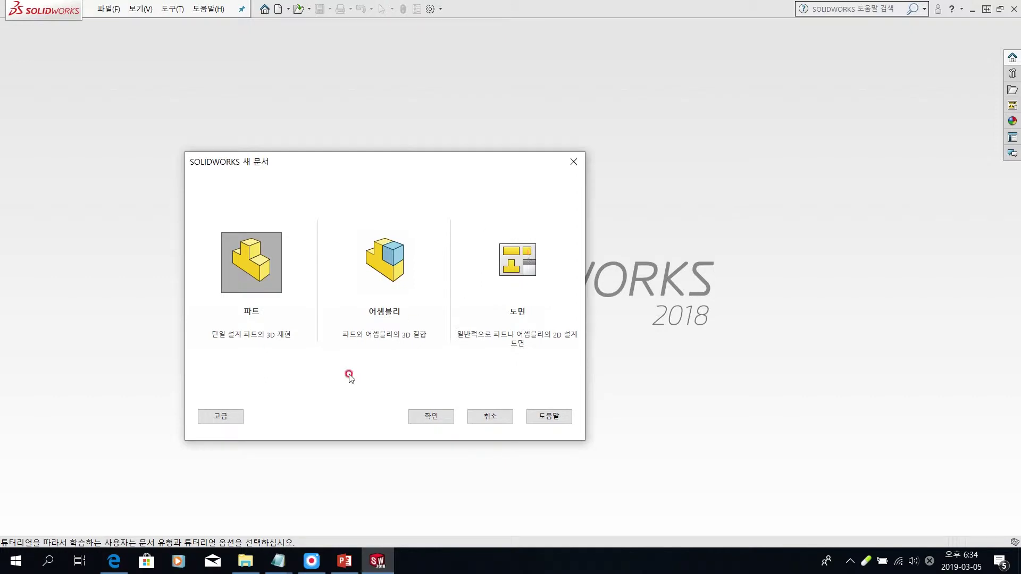
pyautogui.click(233, 416)
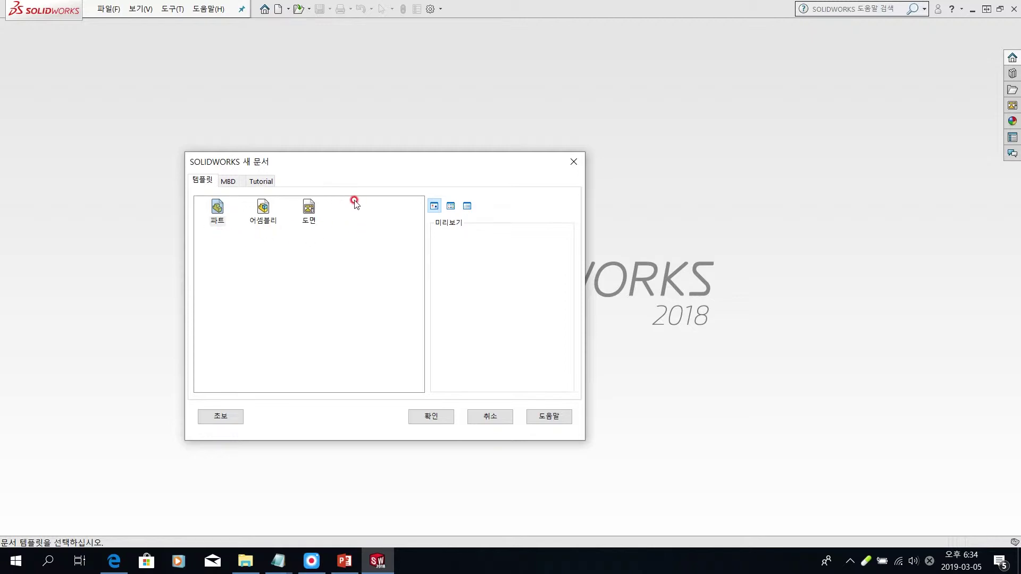
pyautogui.click(220, 418)
pyautogui.click(248, 268)
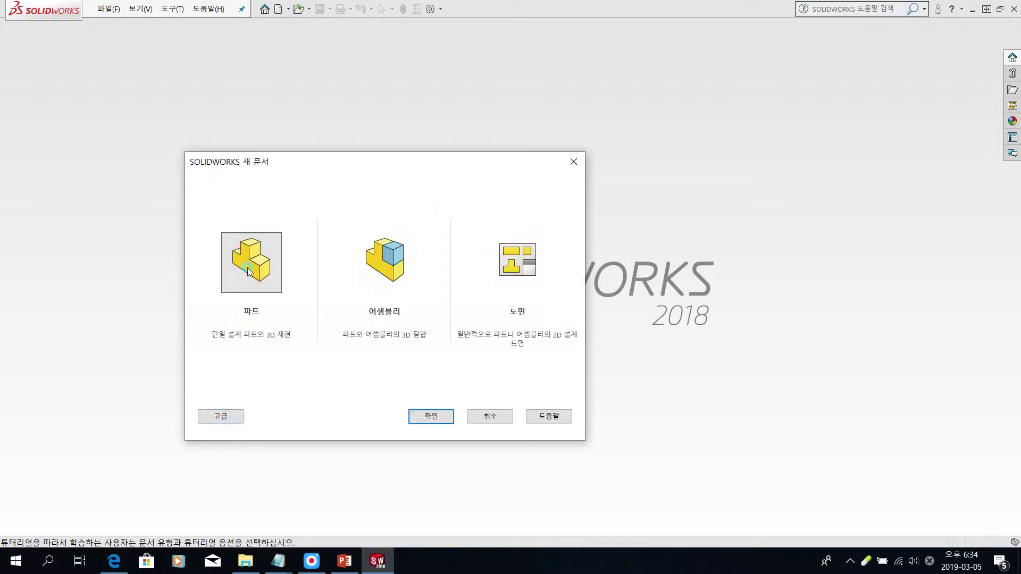
pyautogui.click(249, 270)
pyautogui.click(420, 415)
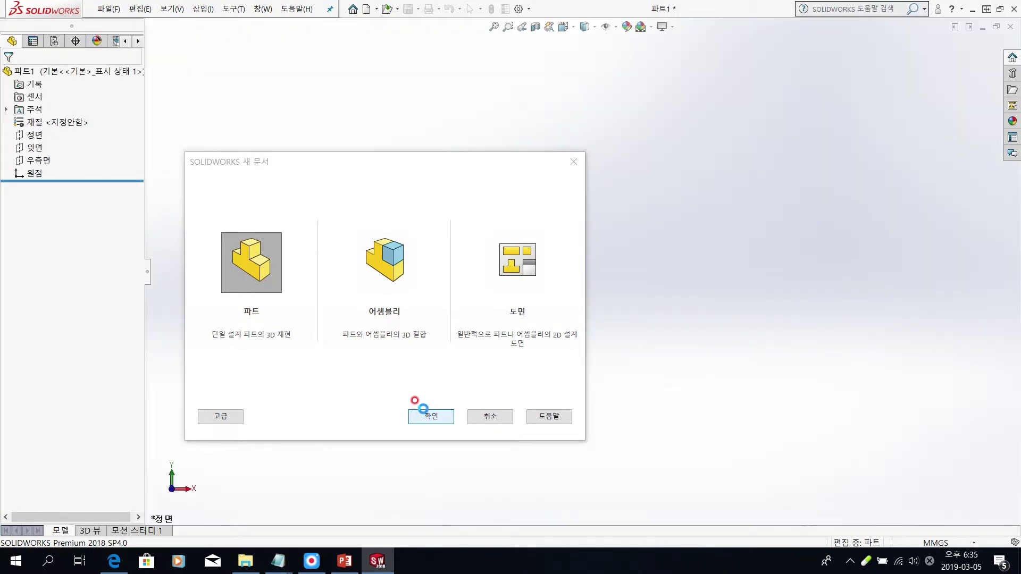
pyautogui.click(423, 410)
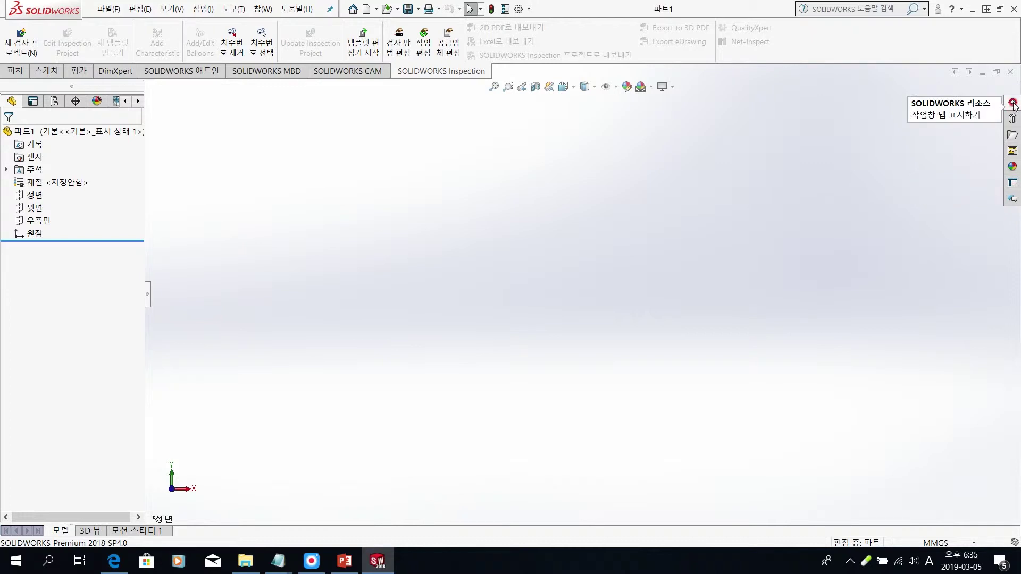
# Step: Look over the SOLIDWORKS Resources pane at its expanded width and collapse it
pyautogui.click(1013, 103)
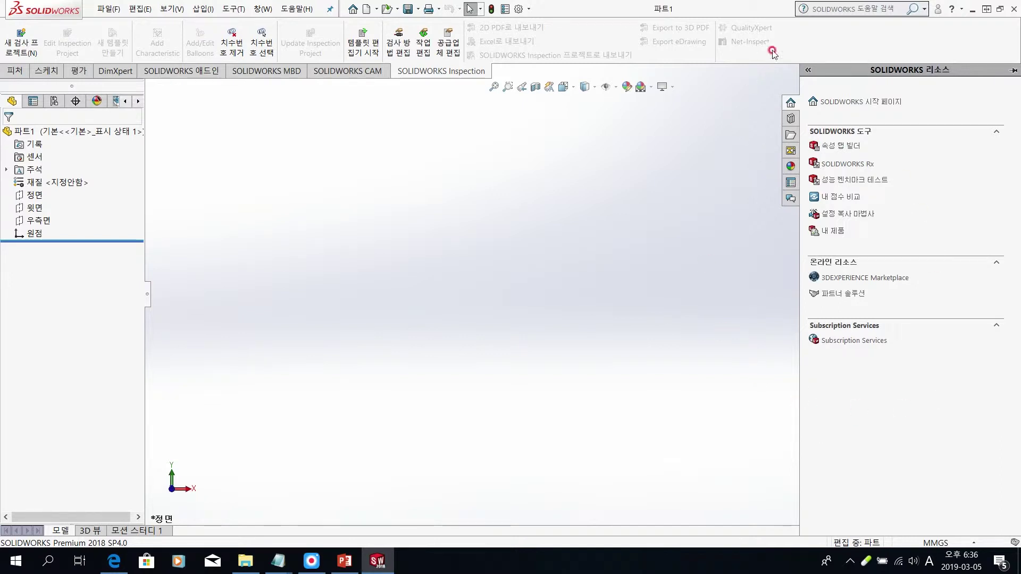
pyautogui.click(808, 70)
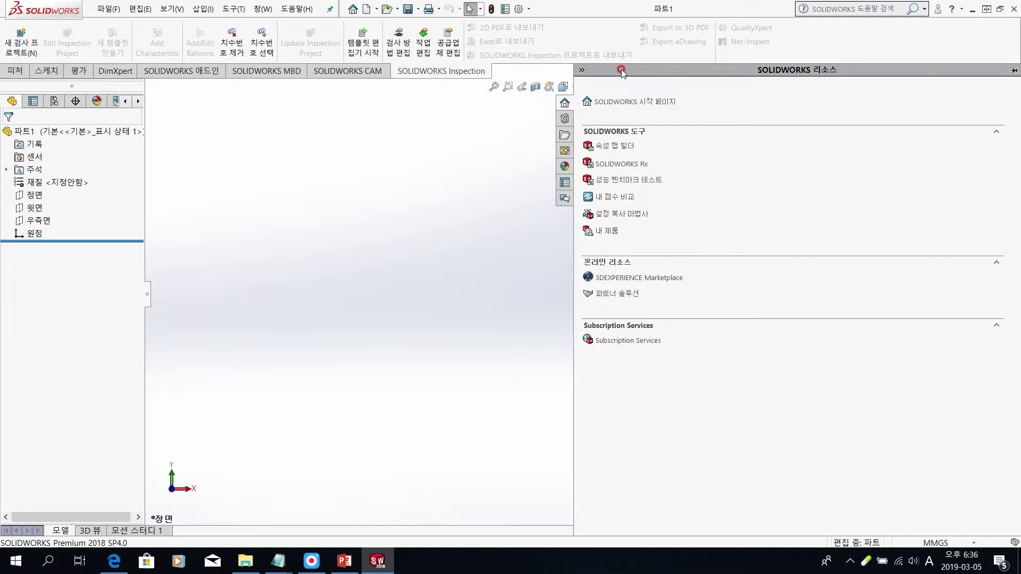
pyautogui.click(582, 70)
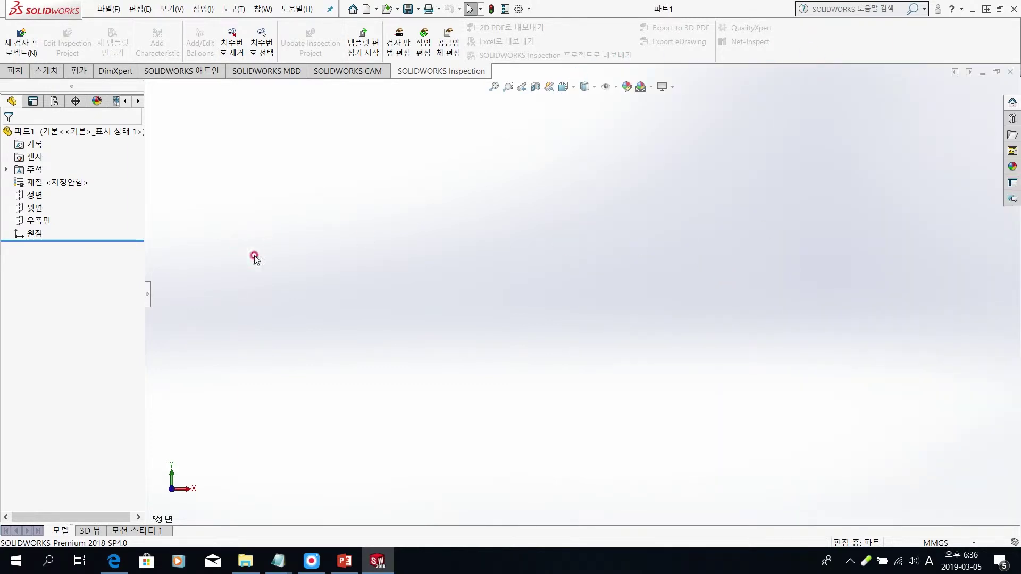
# Step: Highlight the front, top and right planes and the origin in turn to examine their orientation
pyautogui.click(35, 197)
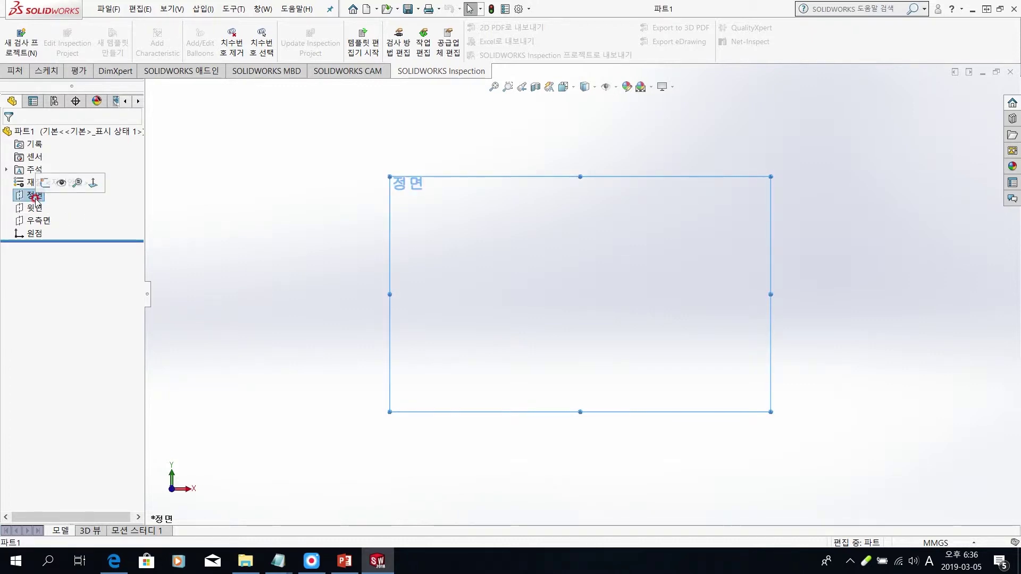
pyautogui.click(36, 209)
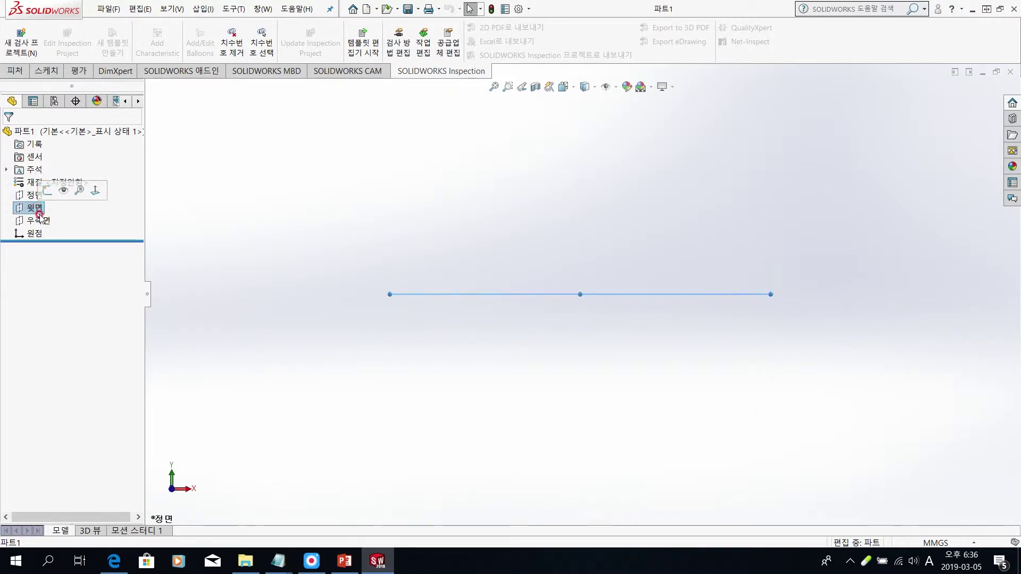
pyautogui.click(39, 221)
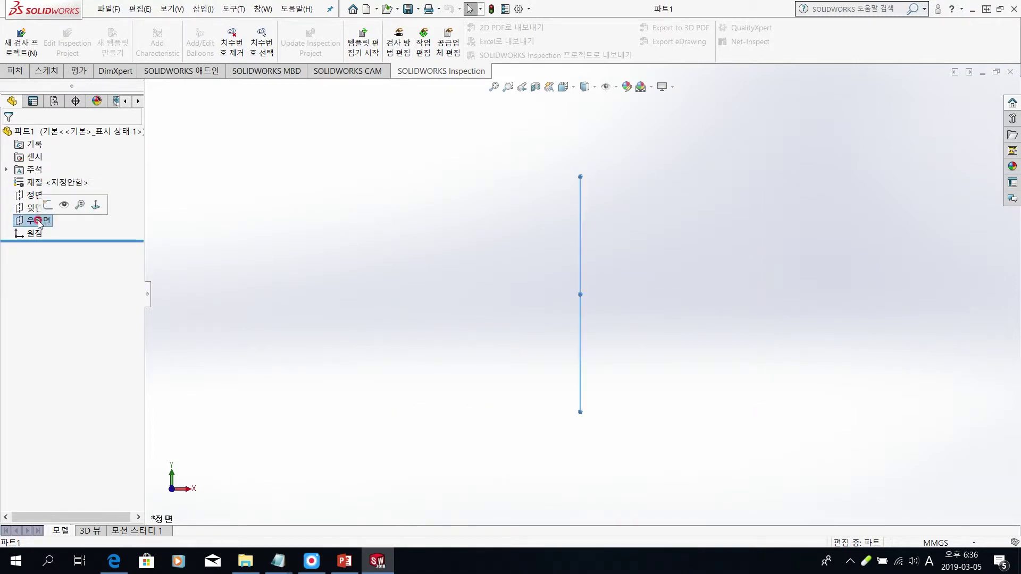
pyautogui.click(34, 233)
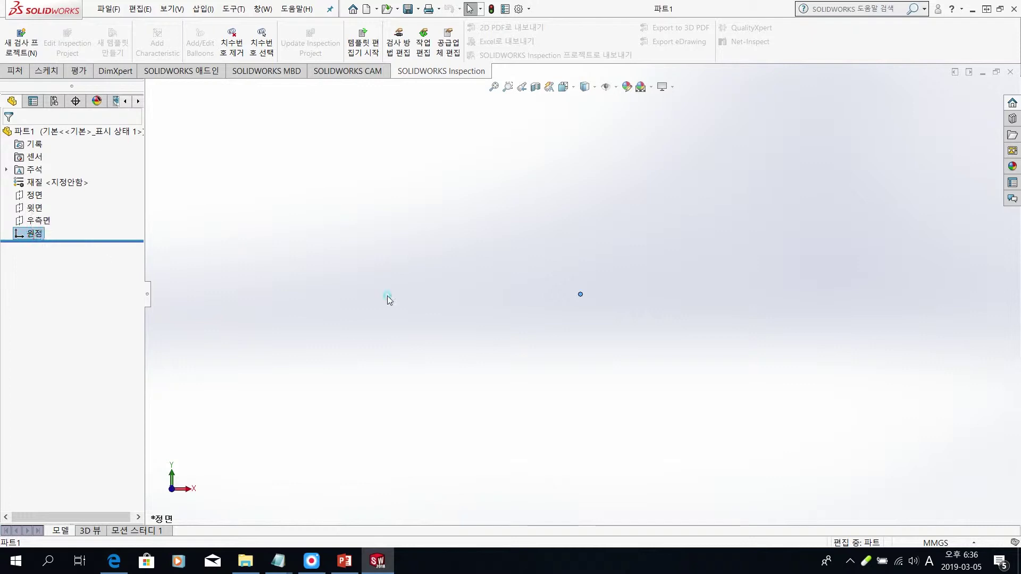
# Step: Make the front, top and right planes permanently visible in the graphics area
pyautogui.click(35, 196)
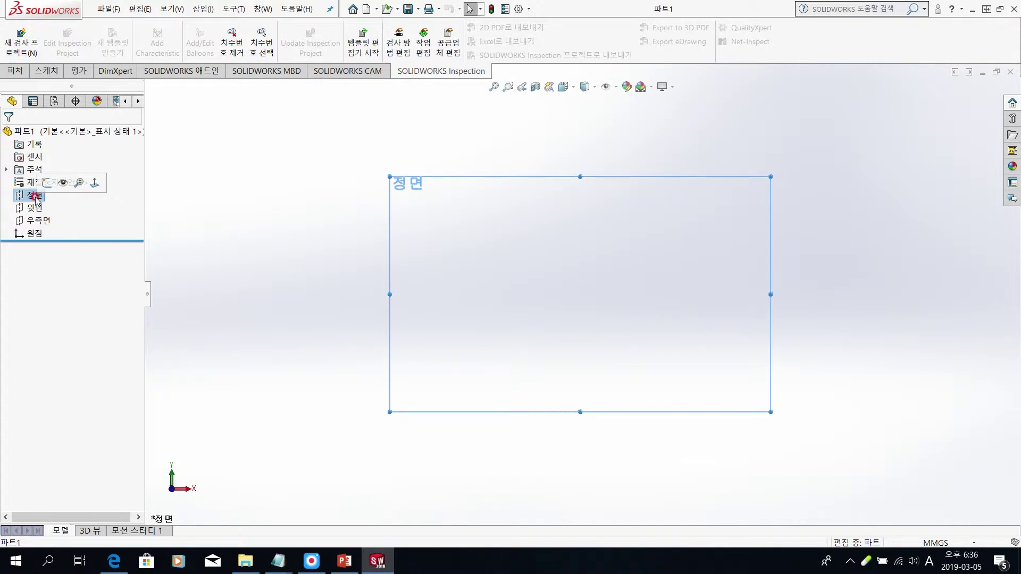
pyautogui.rightClick(50, 198)
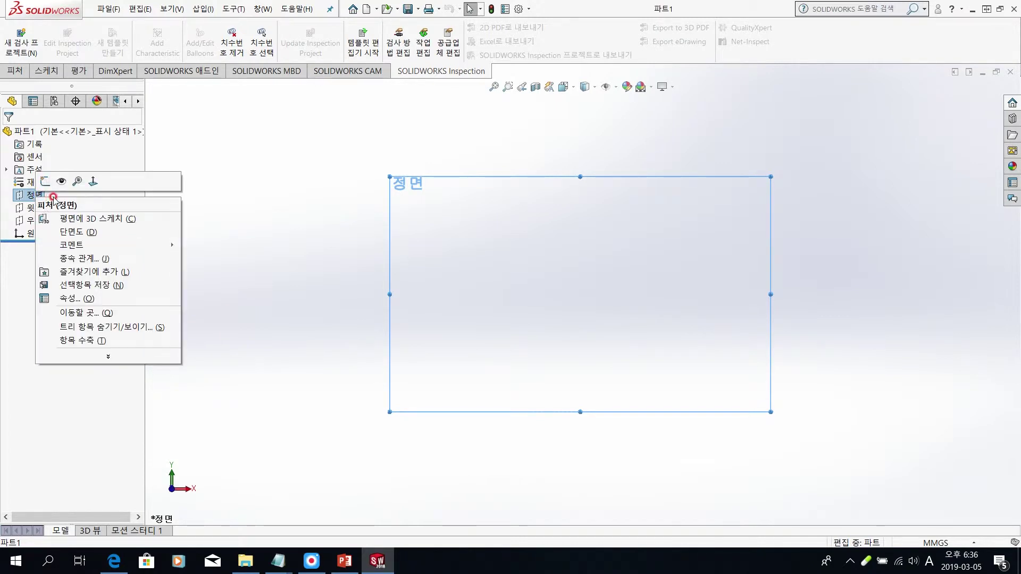
pyautogui.click(61, 183)
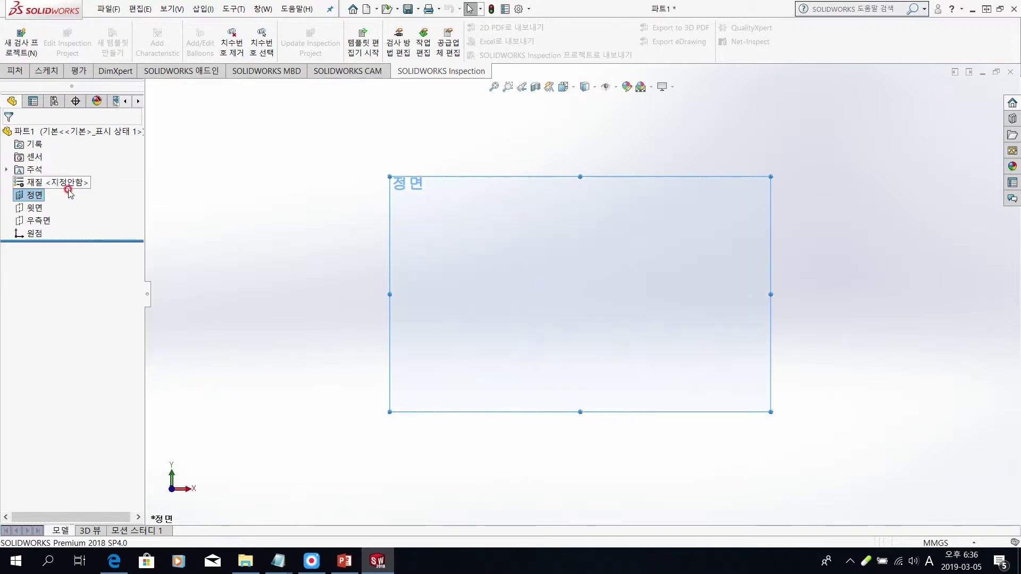
pyautogui.click(41, 208)
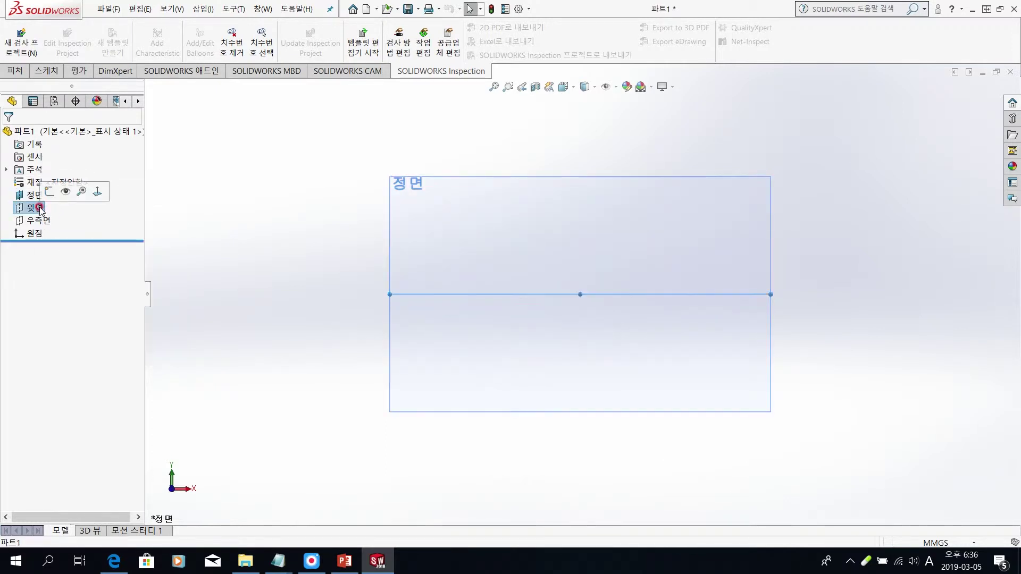
pyautogui.click(66, 192)
pyautogui.click(43, 221)
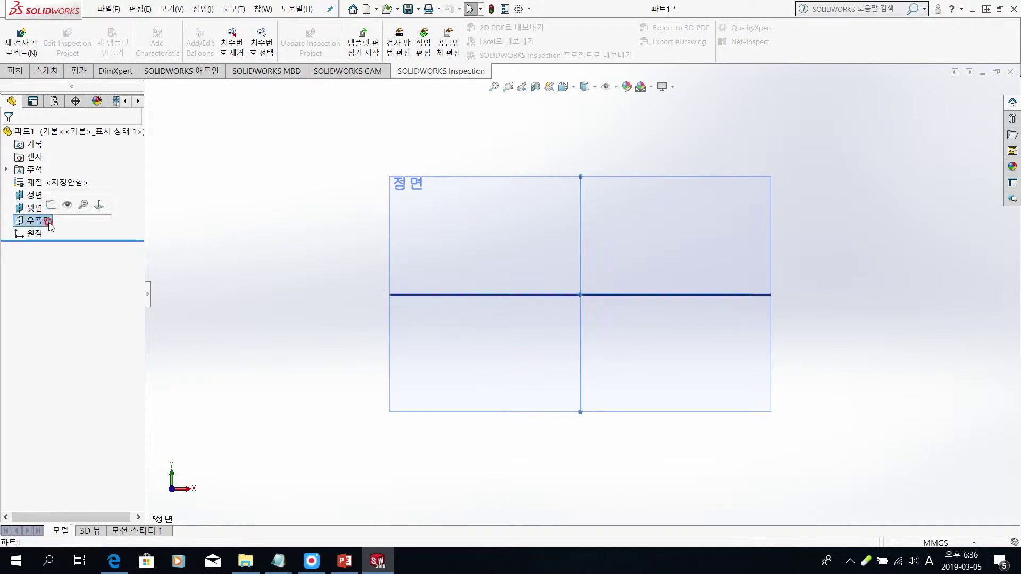
pyautogui.click(71, 207)
pyautogui.click(270, 189)
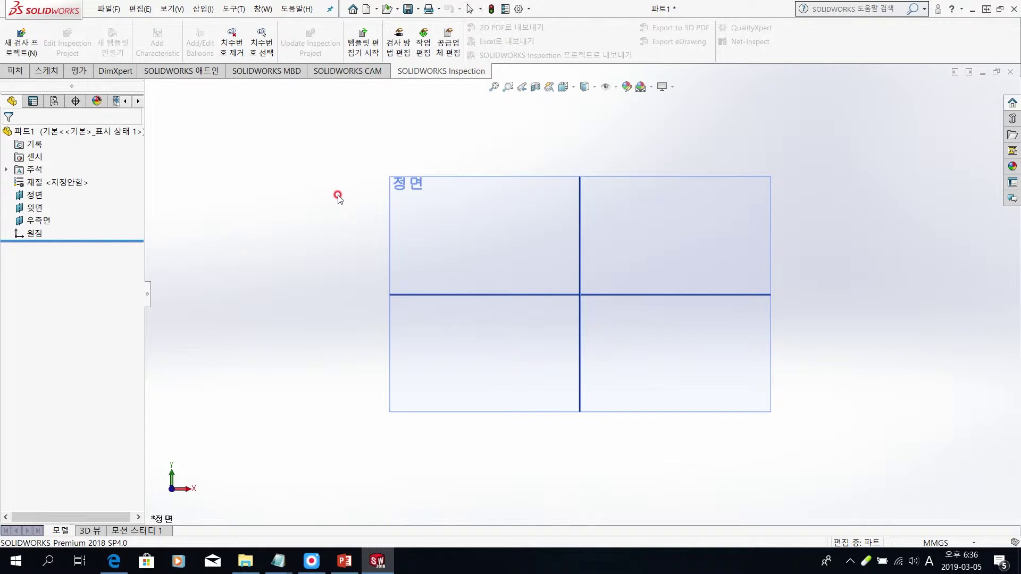
# Step: Start a new sketch on the front plane
pyautogui.moveTo(338, 196); pyautogui.dragTo(383, 284, button='middle')
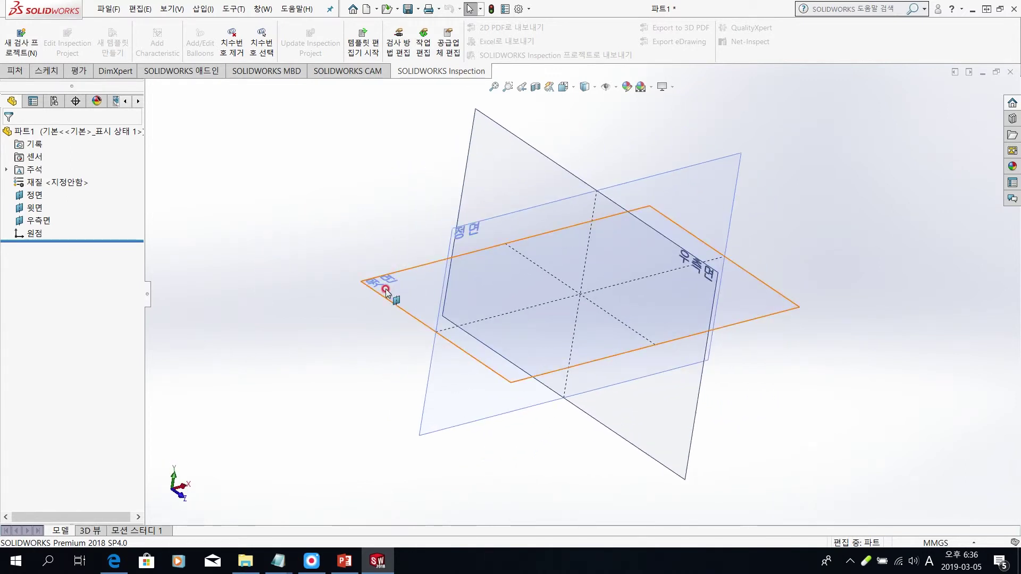
pyautogui.click(319, 191)
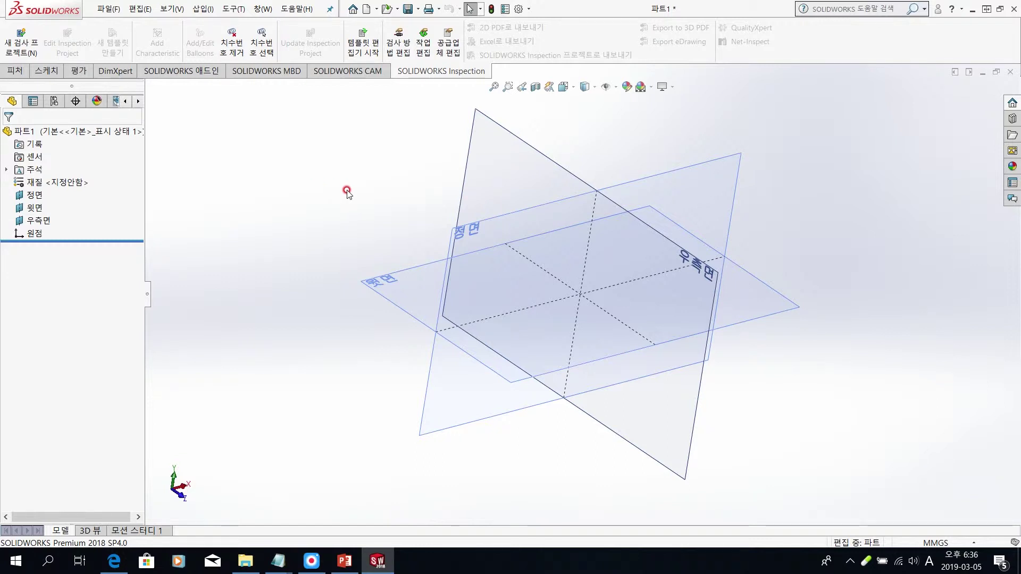
pyautogui.moveTo(346, 191); pyautogui.dragTo(260, 289, button='middle')
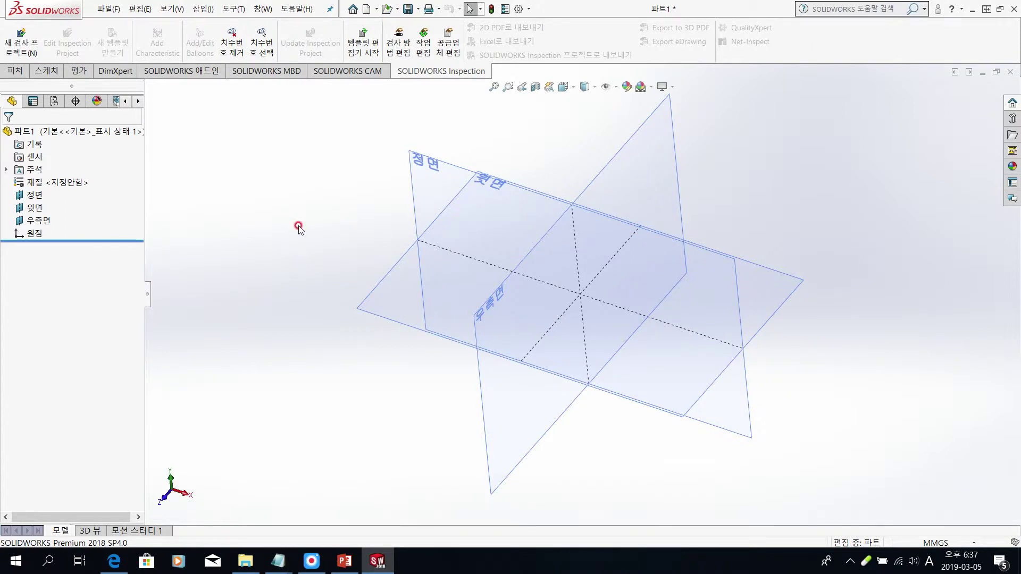
pyautogui.click(435, 168)
pyautogui.click(436, 166)
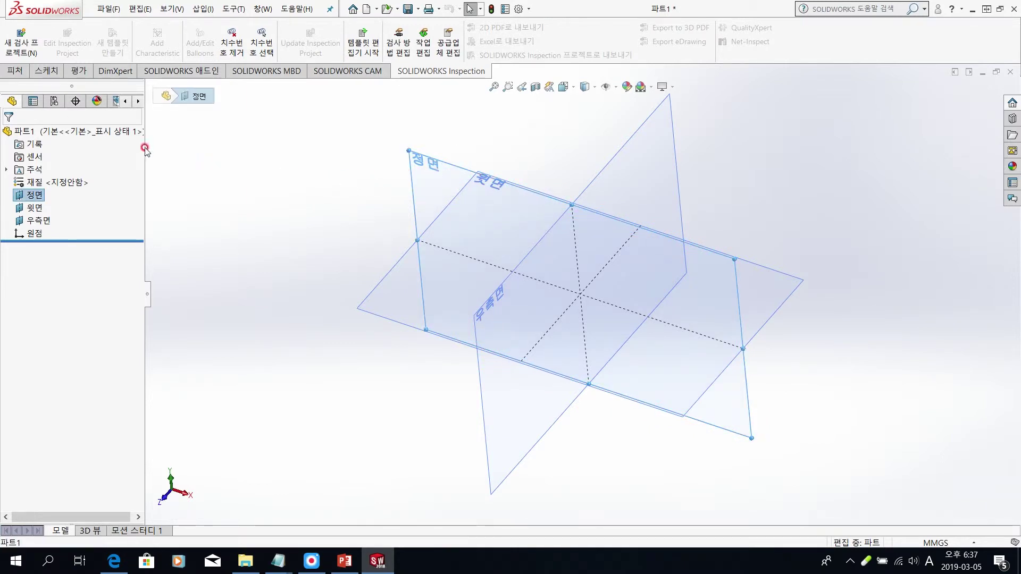
pyautogui.click(43, 72)
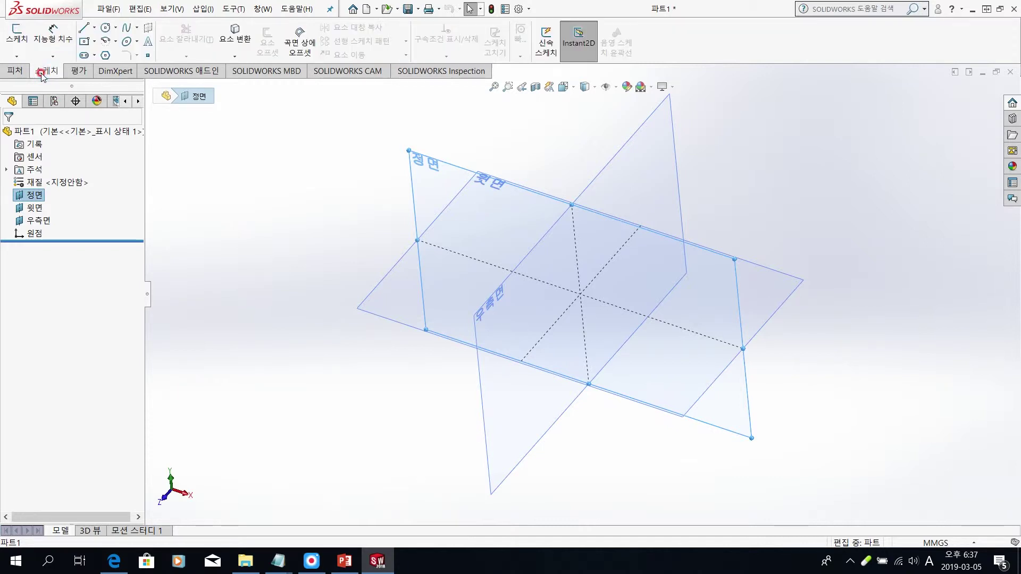
pyautogui.click(19, 40)
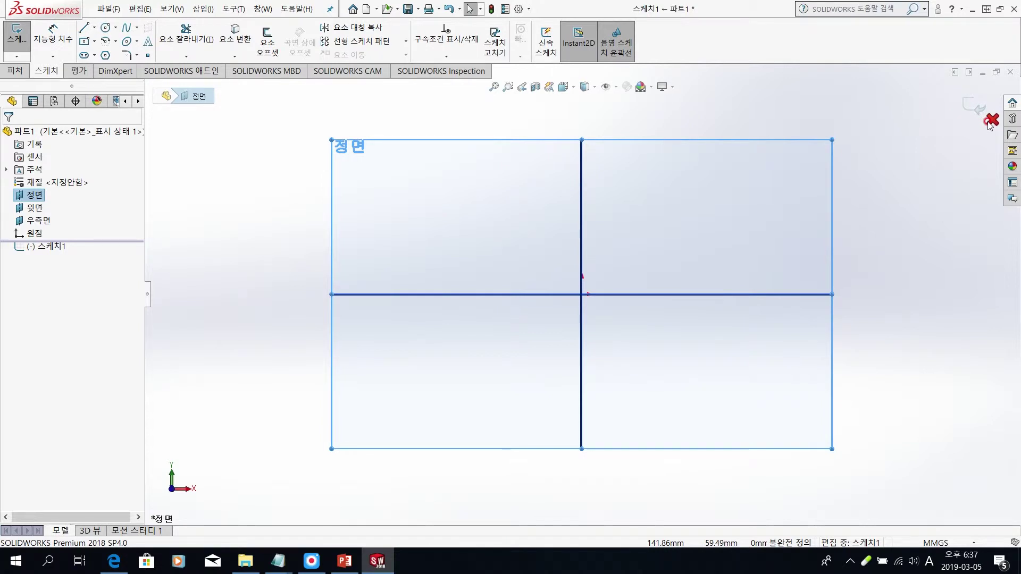
# Step: Sketch a small circle near the front plane's upper-left corner and a larger one of about 24 mm radius beside the vertical axis
pyautogui.click(107, 33)
pyautogui.click(402, 187)
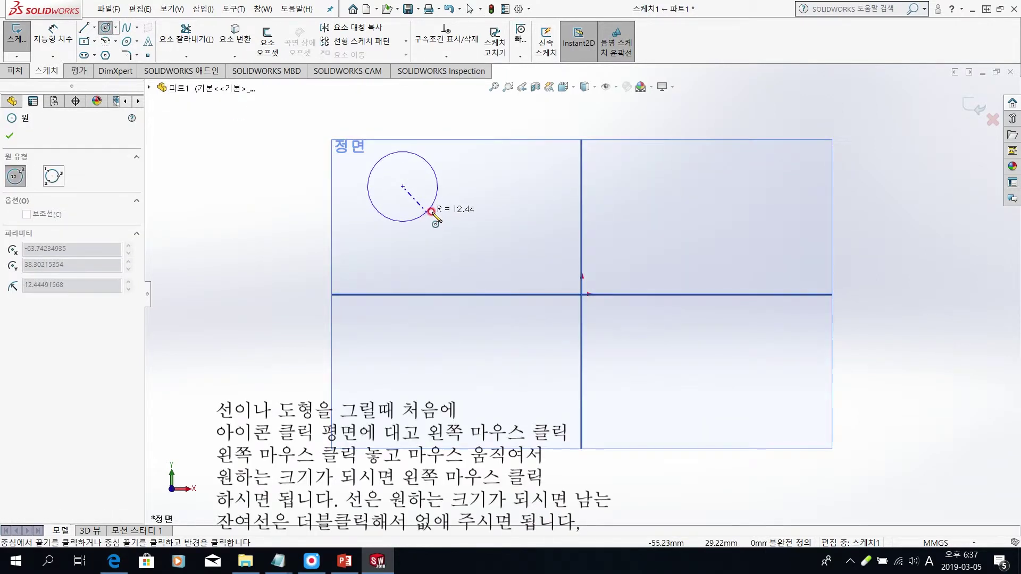
pyautogui.click(434, 213)
pyautogui.click(630, 228)
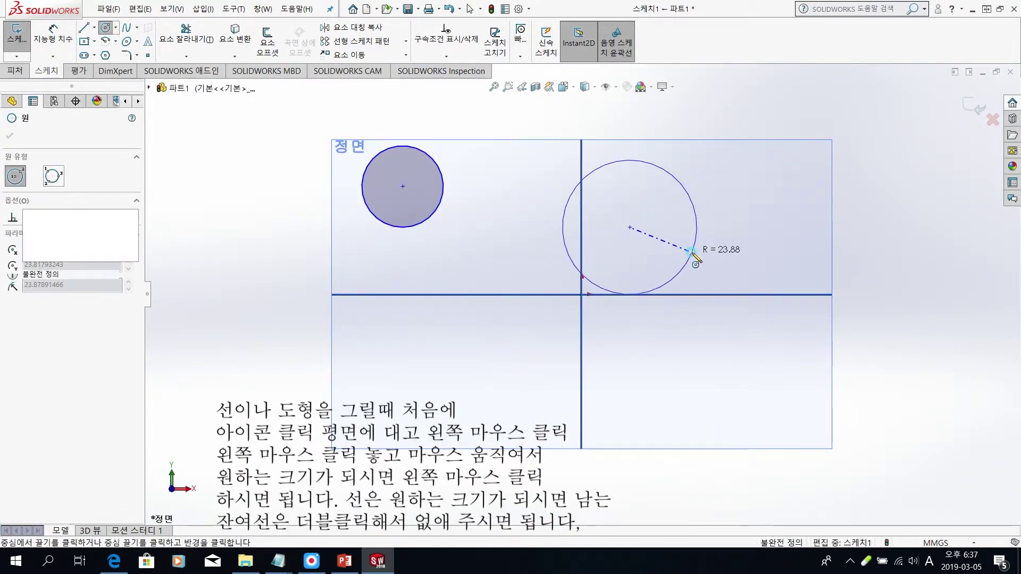
pyautogui.click(693, 253)
pyautogui.click(470, 10)
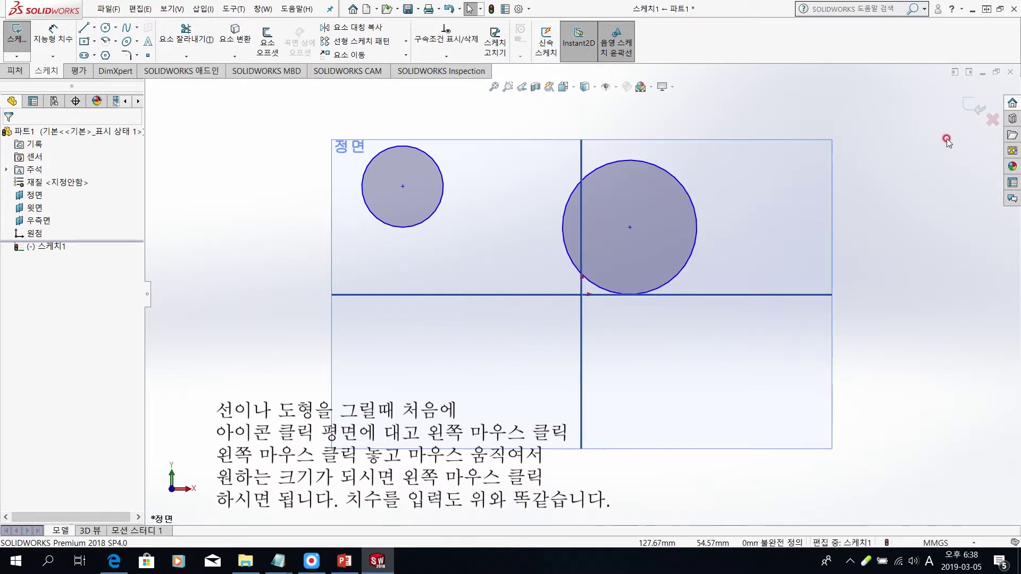
# Step: Exit the circle sketch on the front plane, discarding its changes
pyautogui.click(992, 123)
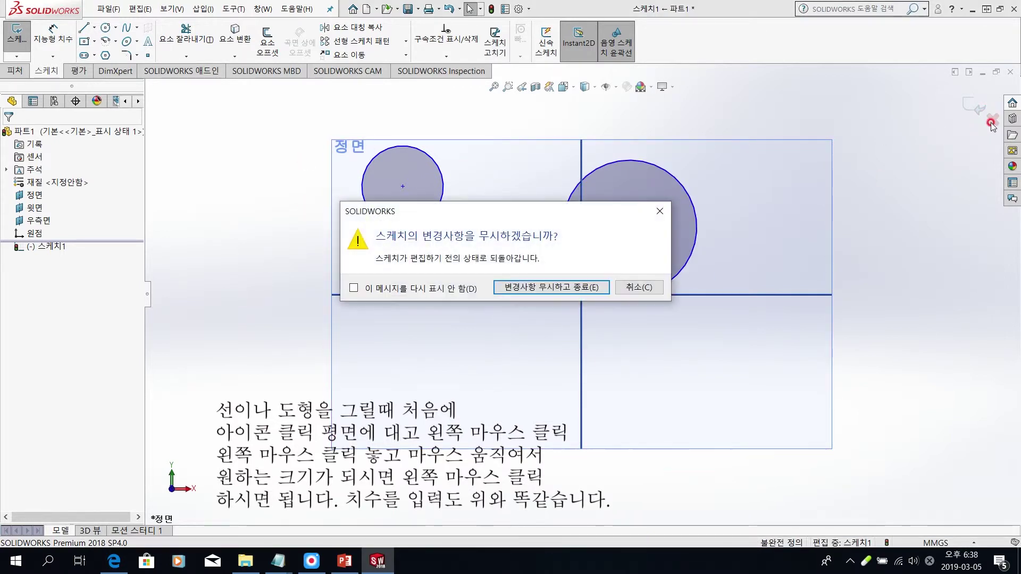
pyautogui.click(587, 288)
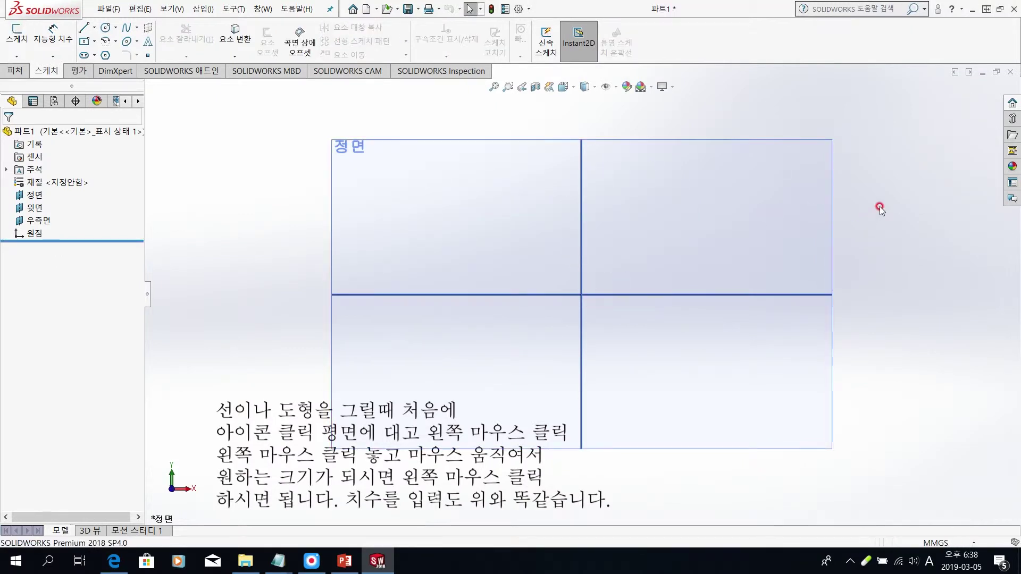
pyautogui.moveTo(900, 196); pyautogui.dragTo(863, 264, button='middle')
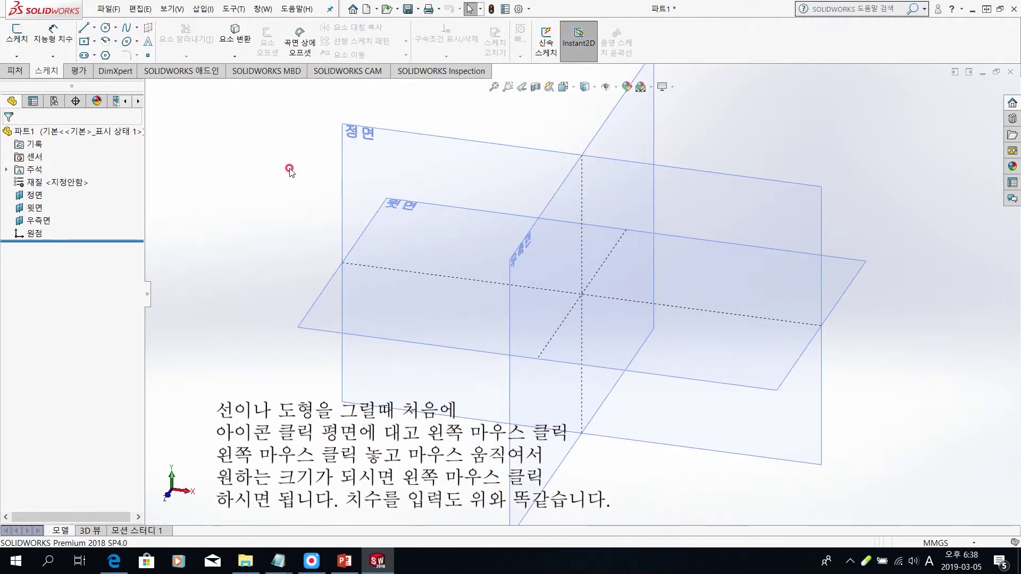
# Step: Start a new sketch on the front plane
pyautogui.click(377, 160)
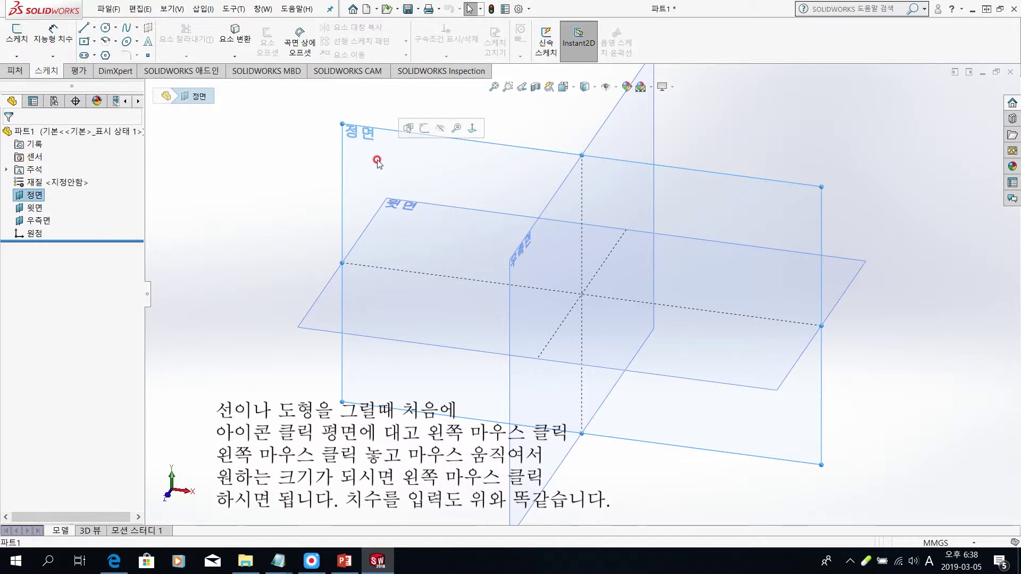
pyautogui.click(216, 190)
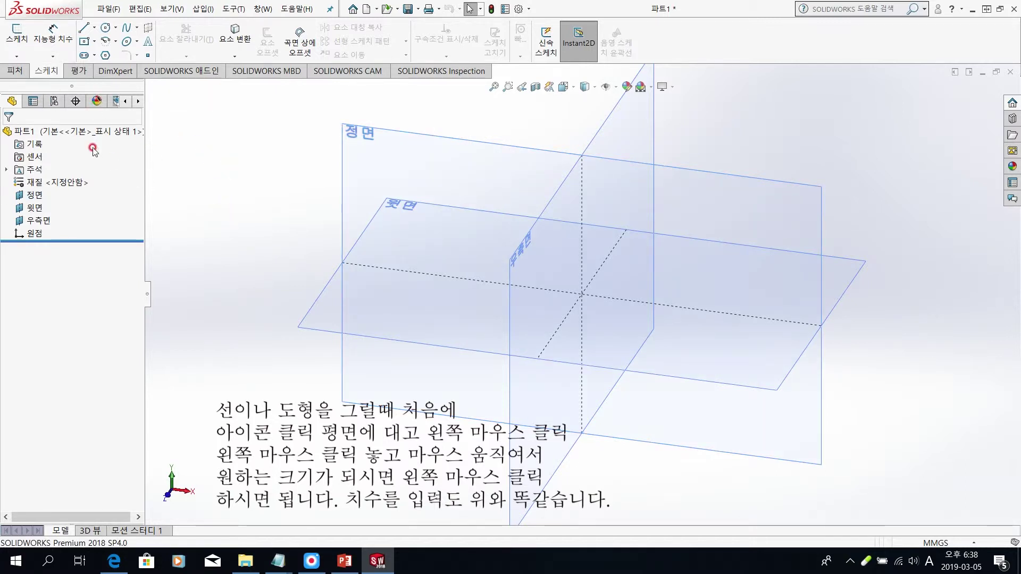
pyautogui.click(17, 33)
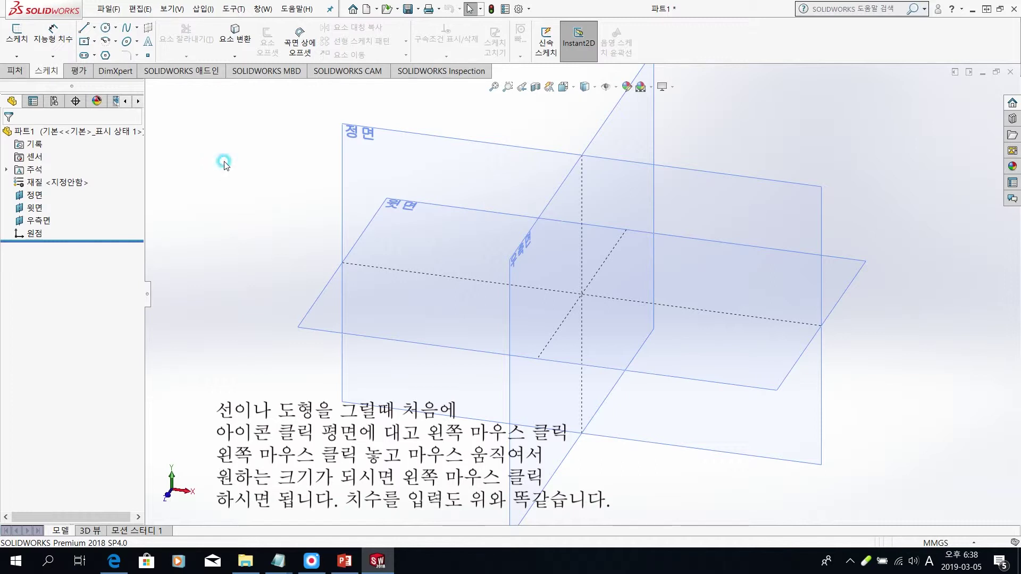
pyautogui.click(12, 33)
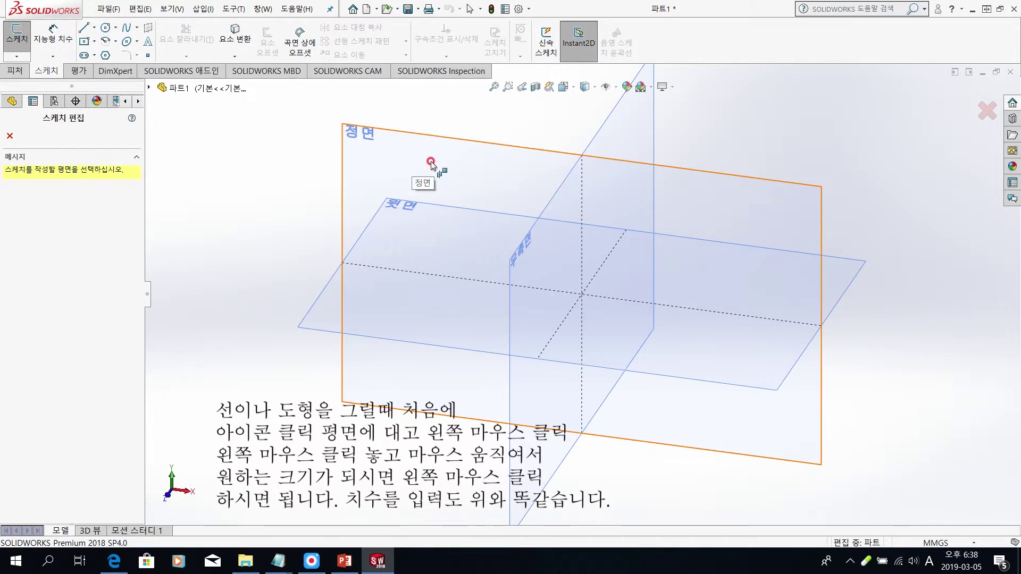
pyautogui.click(394, 142)
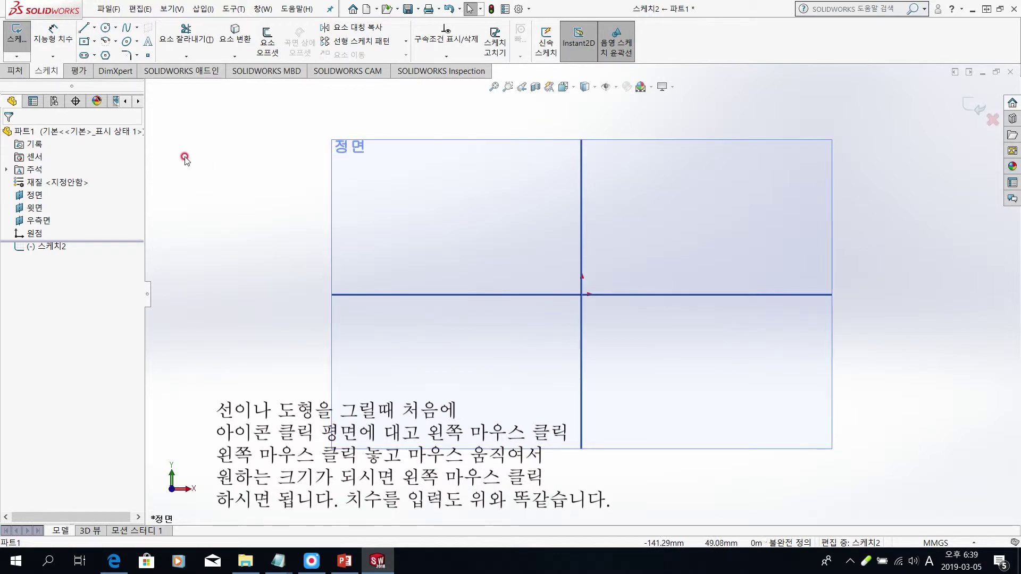
# Step: Sketch a horizontal line about 120 mm long across the upper half of the front plane, without any arc attached
pyautogui.click(95, 28)
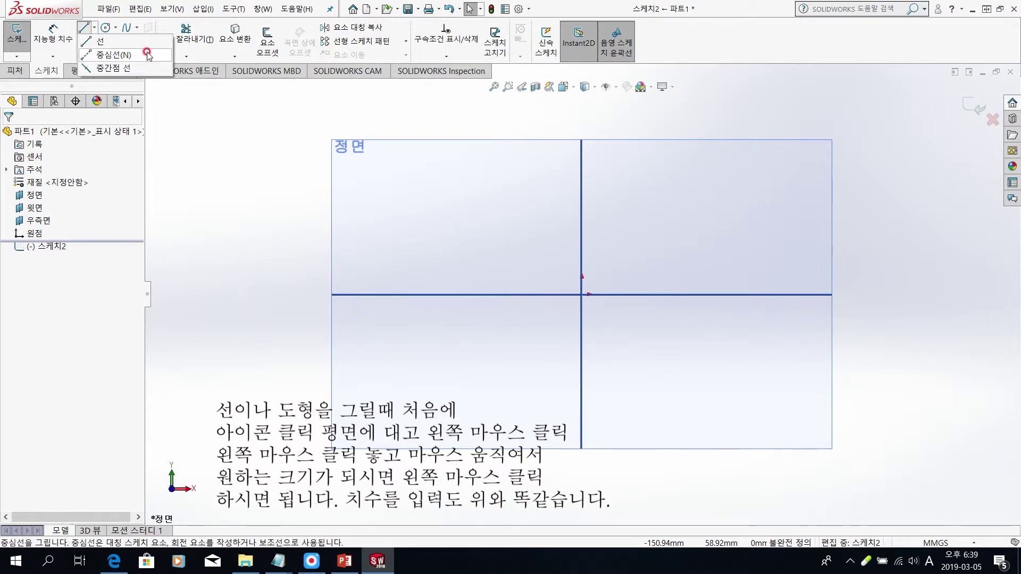
pyautogui.click(103, 42)
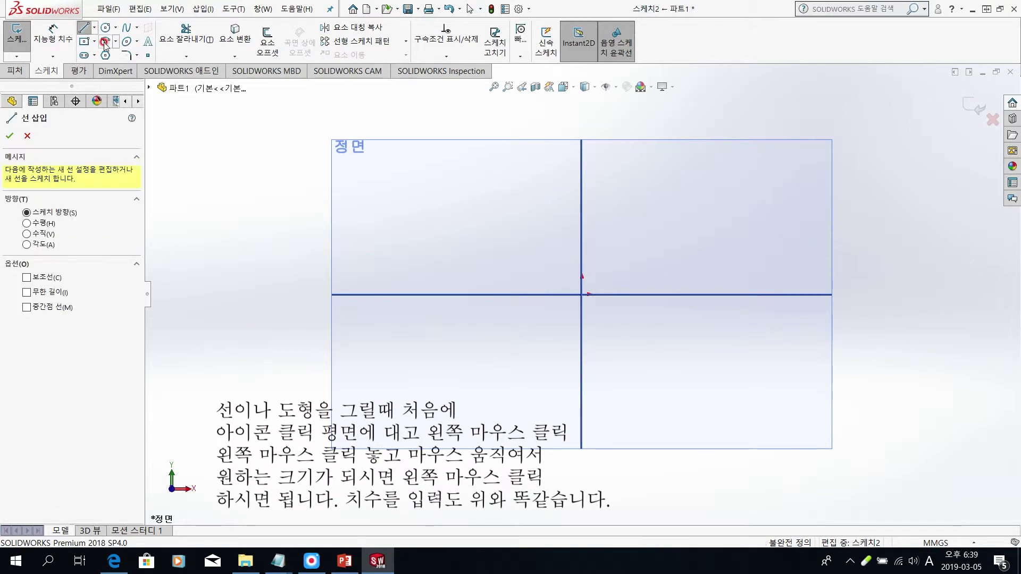
pyautogui.click(385, 192)
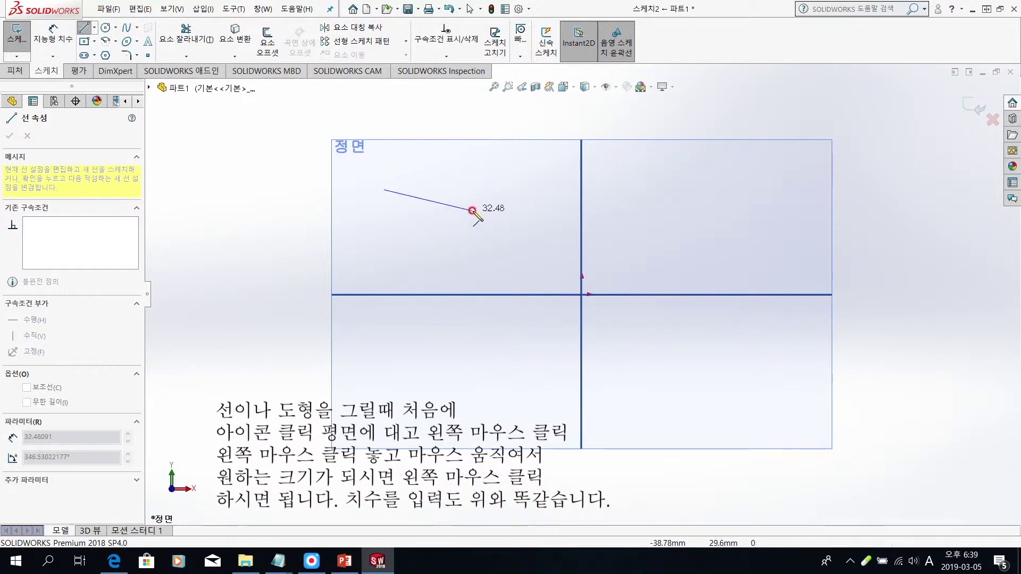
pyautogui.doubleClick(576, 246)
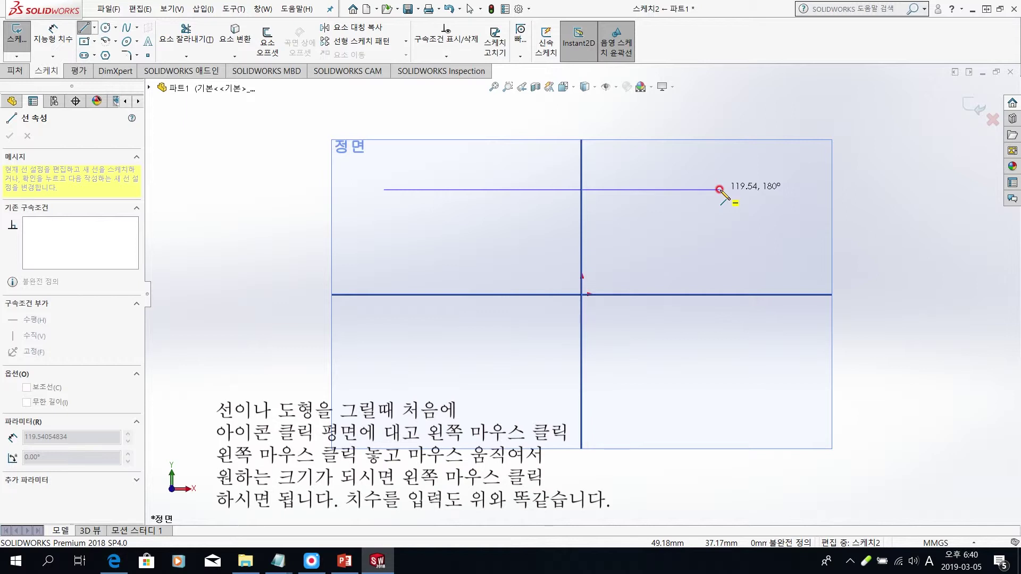
pyautogui.click(719, 189)
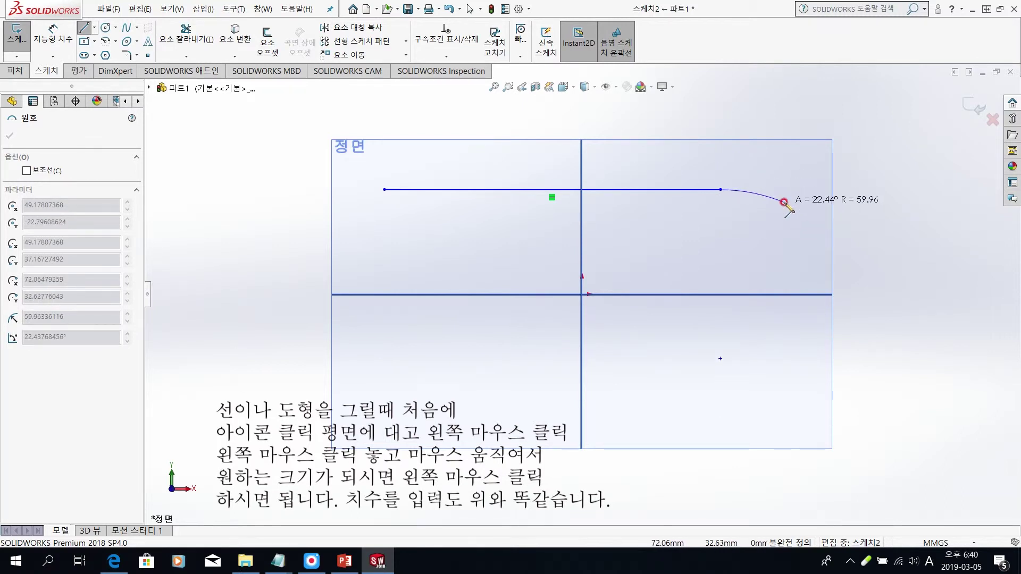
pyautogui.click(785, 202)
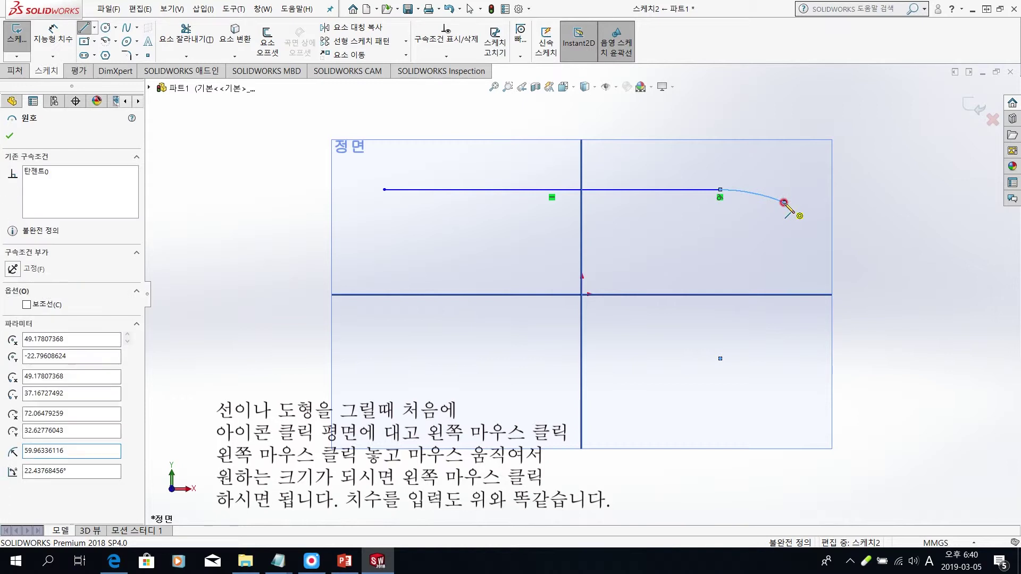
pyautogui.hotkey('ctrl', 'z')
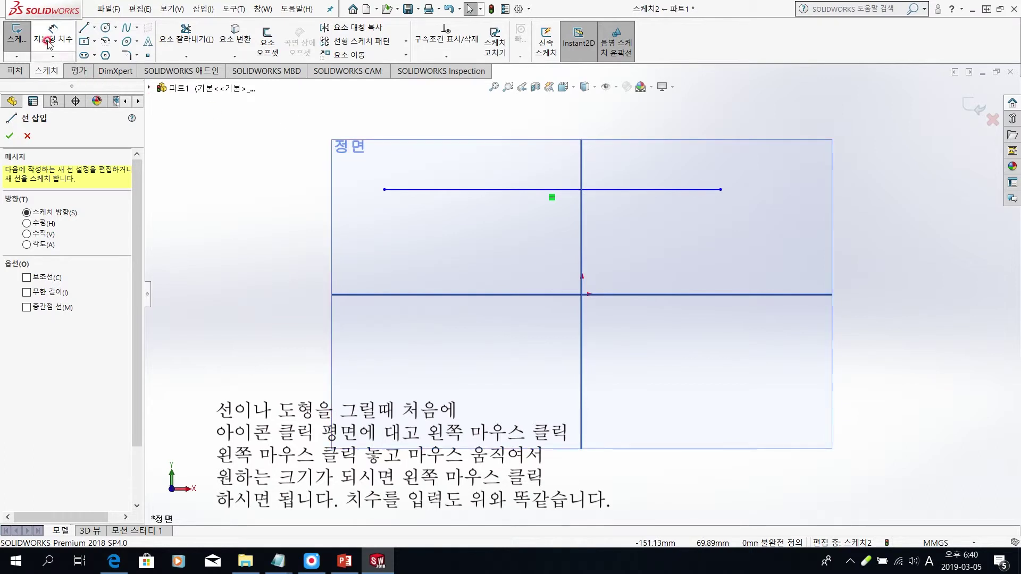
# Step: Dimension the horizontal line's length with Smart Dimension and set it to 100 mm
pyautogui.click(51, 57)
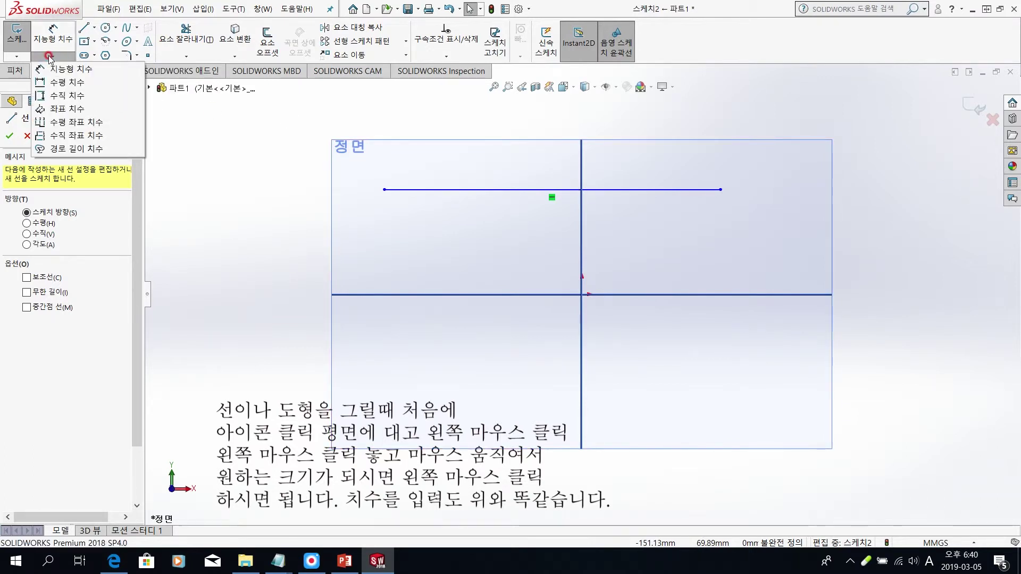
pyautogui.click(58, 68)
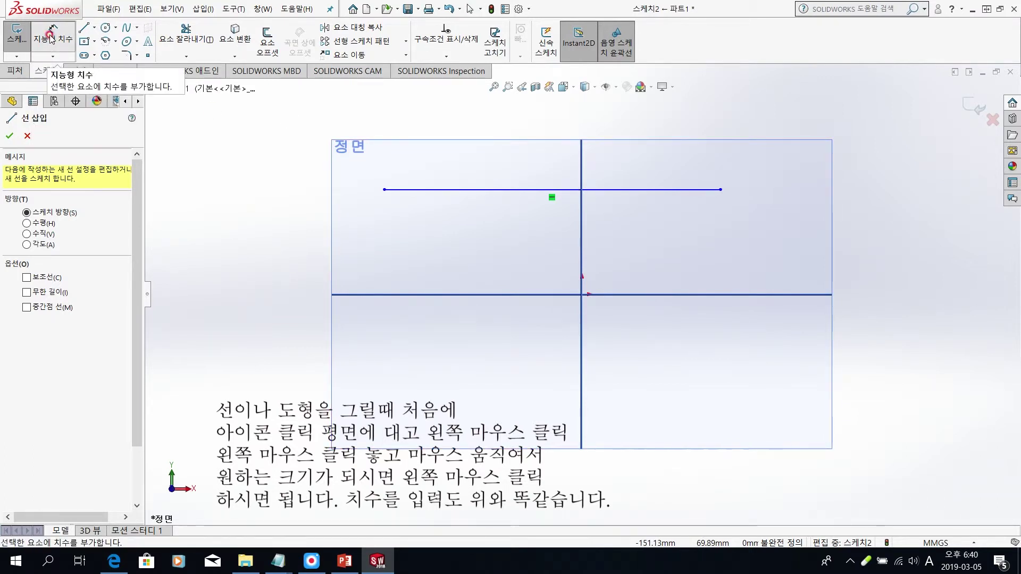
pyautogui.click(459, 190)
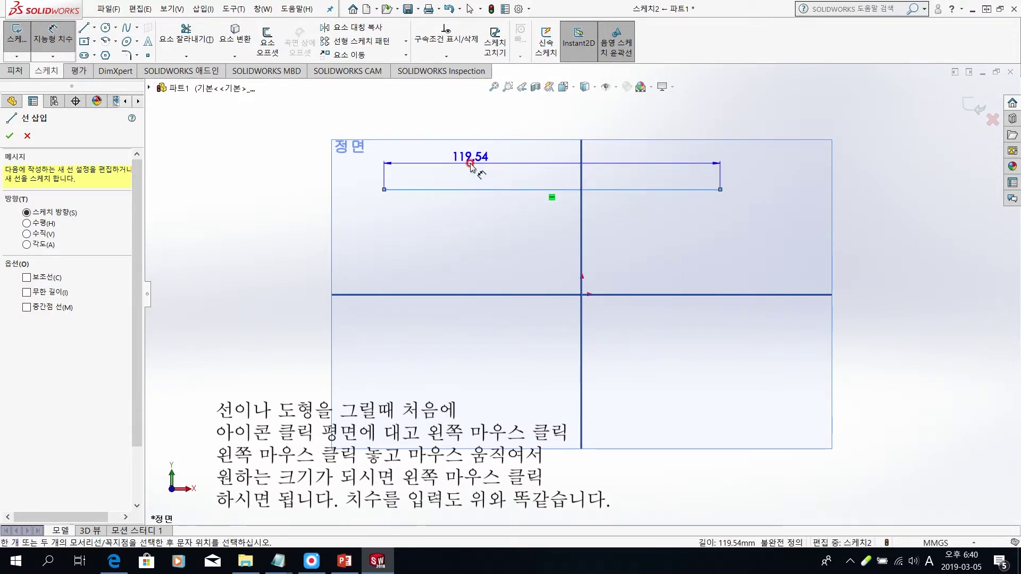
pyautogui.click(471, 166)
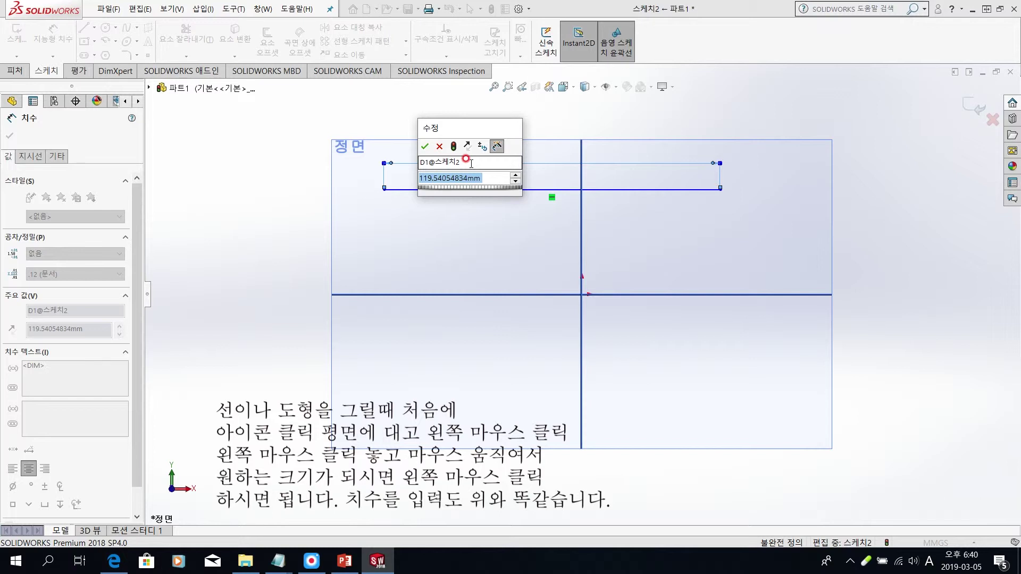
pyautogui.write('10')
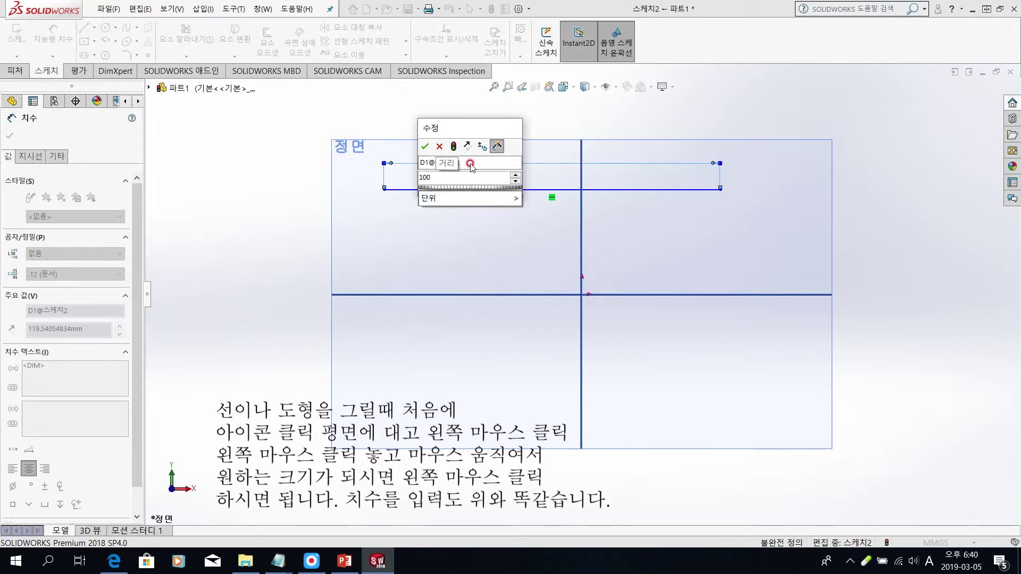
pyautogui.write('0')
pyautogui.click(424, 146)
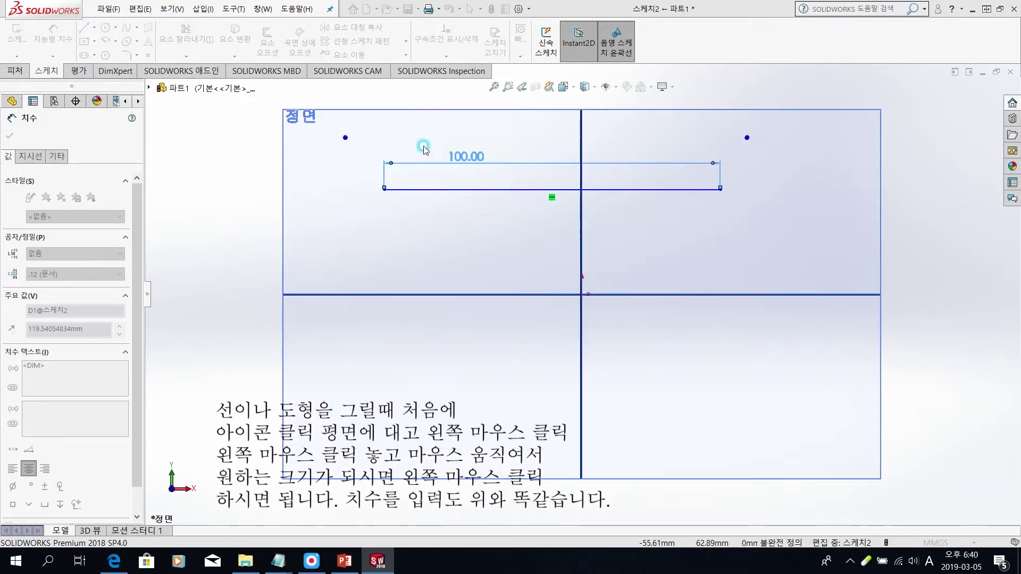
pyautogui.click(404, 184)
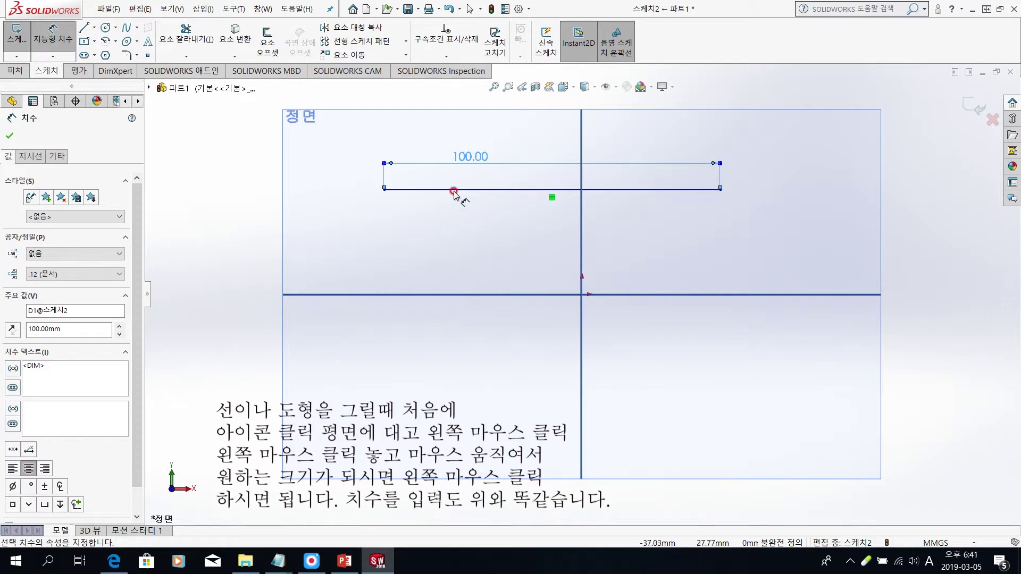
pyautogui.click(470, 12)
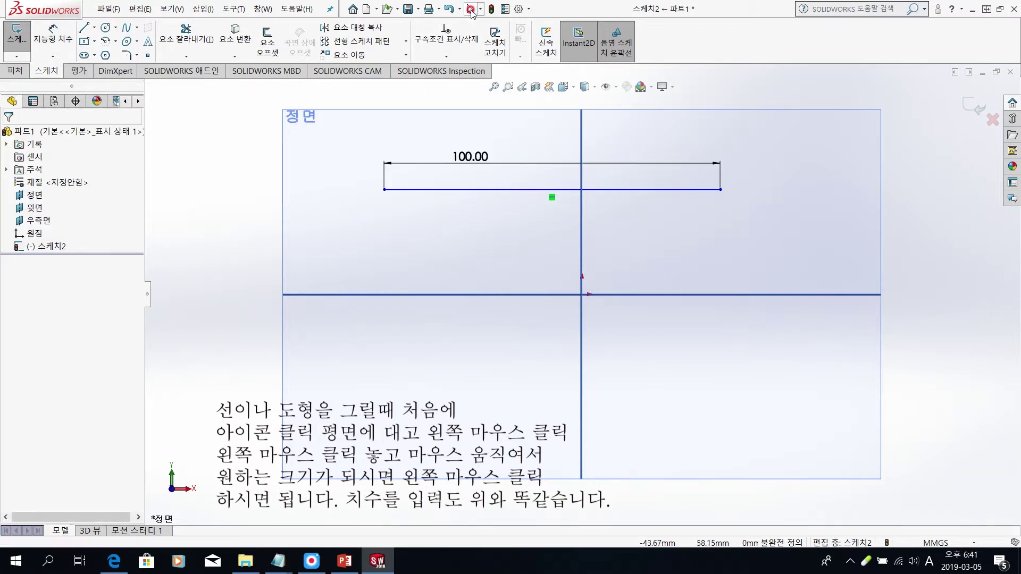
# Step: Sketch a horizontal centerline about 76 mm long below the solid line, starting outside the front plane's left edge
pyautogui.click(88, 32)
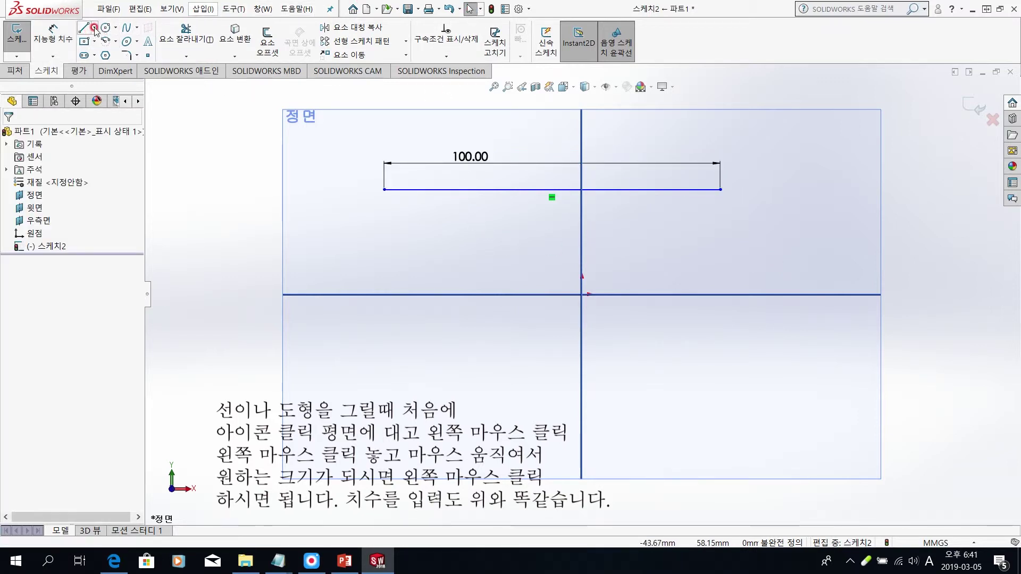
pyautogui.click(95, 29)
pyautogui.click(104, 56)
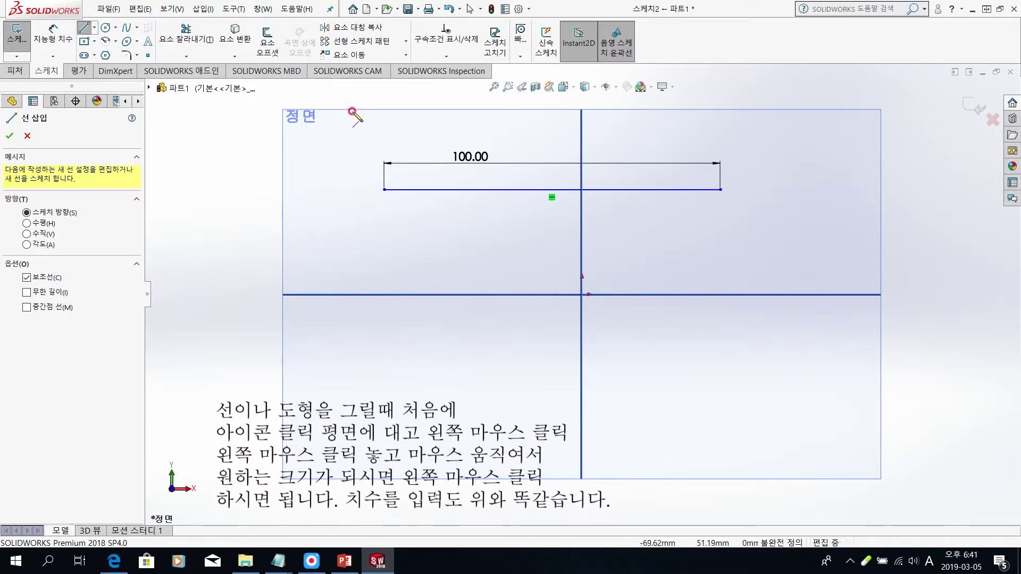
pyautogui.click(183, 242)
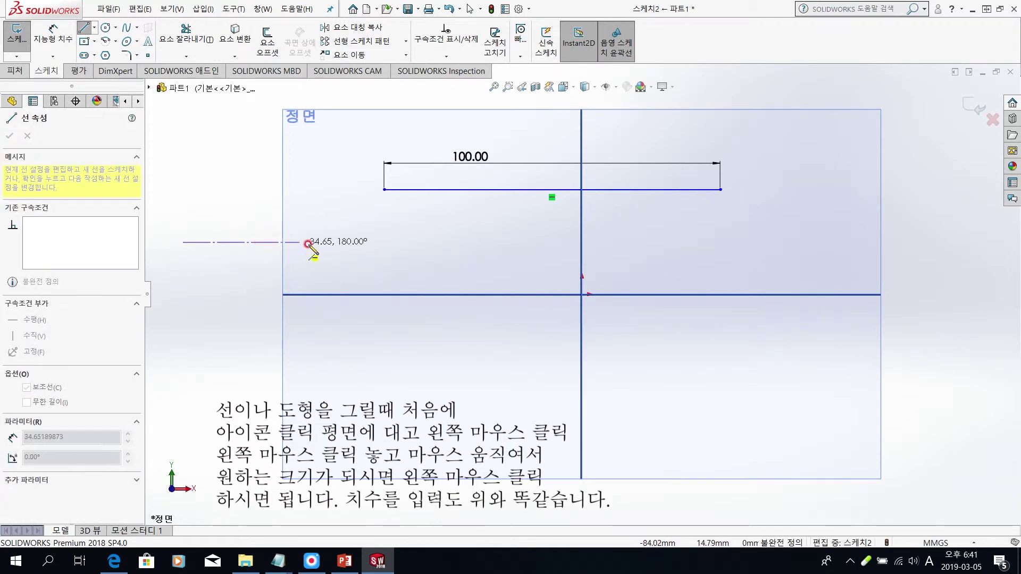
pyautogui.click(438, 240)
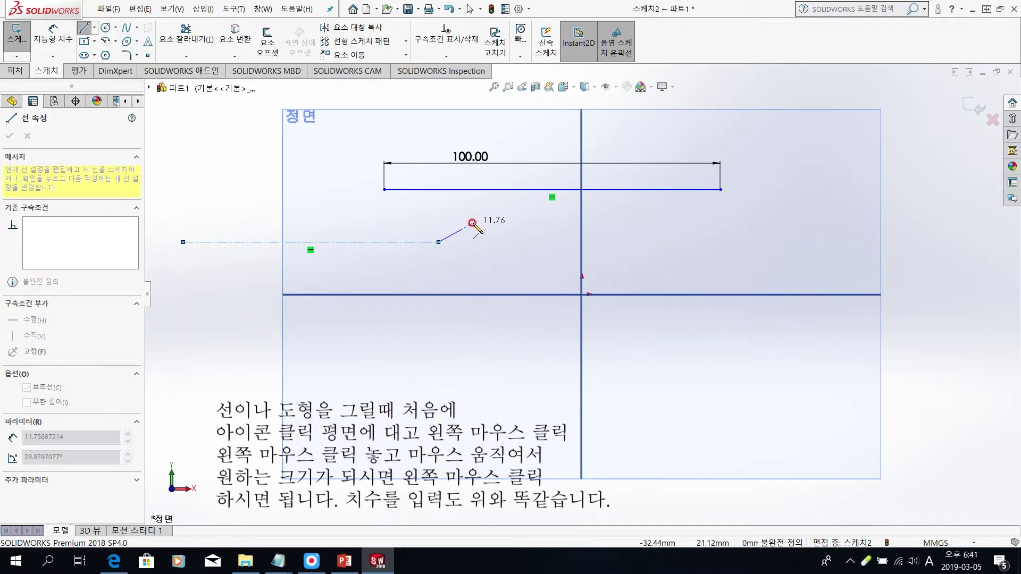
pyautogui.press('Escape')
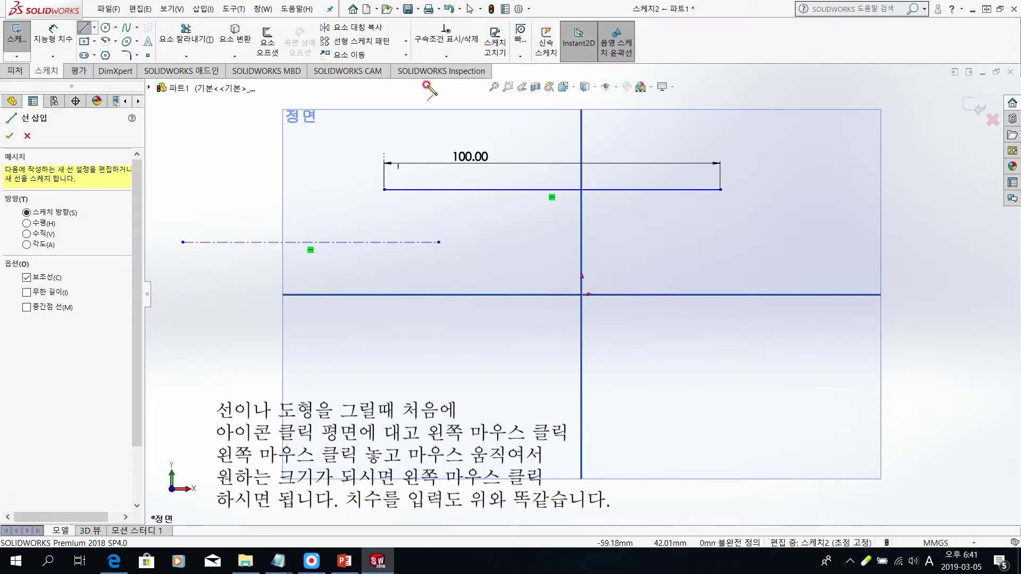
pyautogui.click(470, 11)
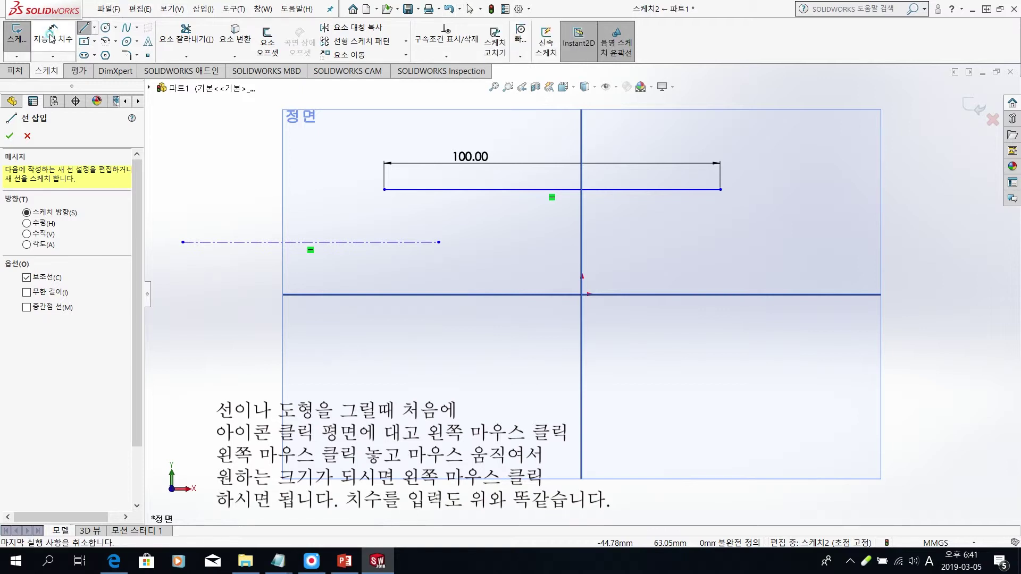
# Step: Dimension the centerline's length with Smart Dimension and set it to 200 mm
pyautogui.click(328, 242)
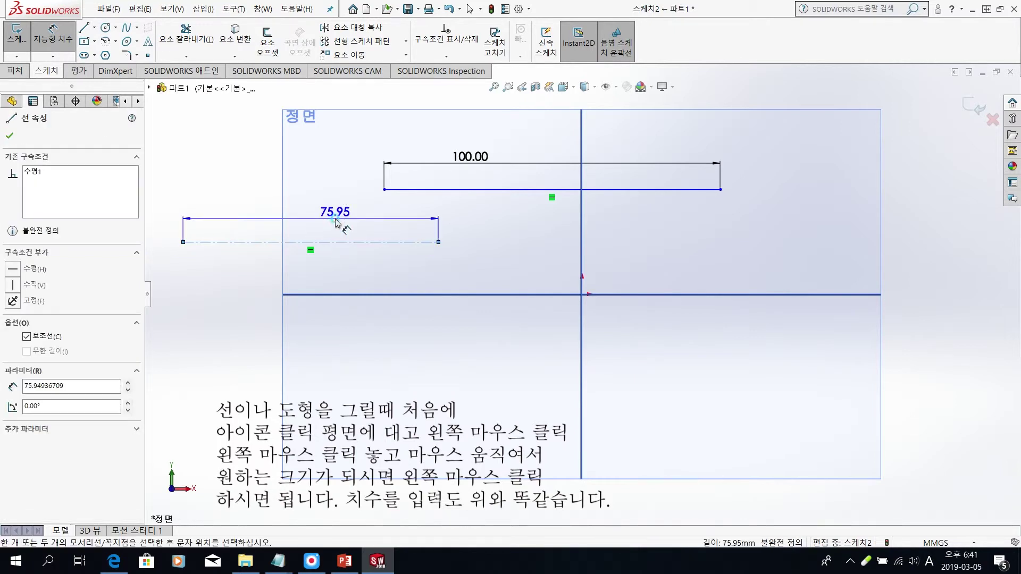
pyautogui.click(336, 220)
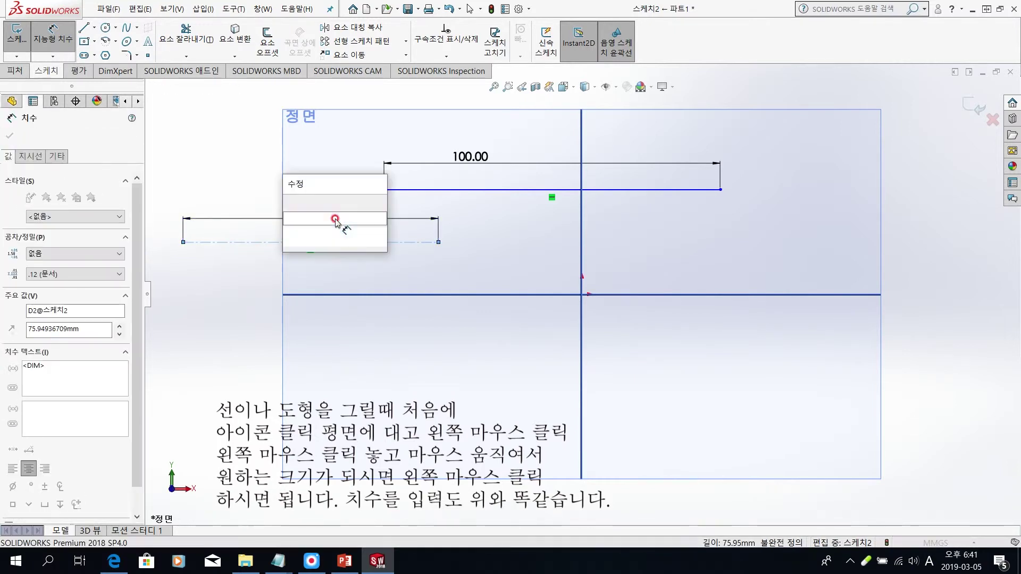
pyautogui.write('20')
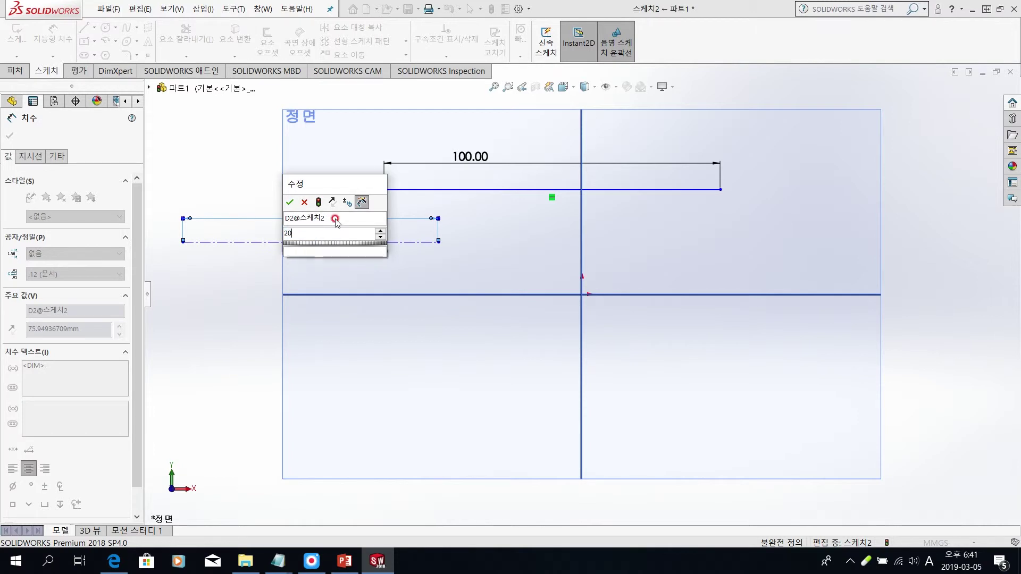
pyautogui.write('0')
pyautogui.press('Return')
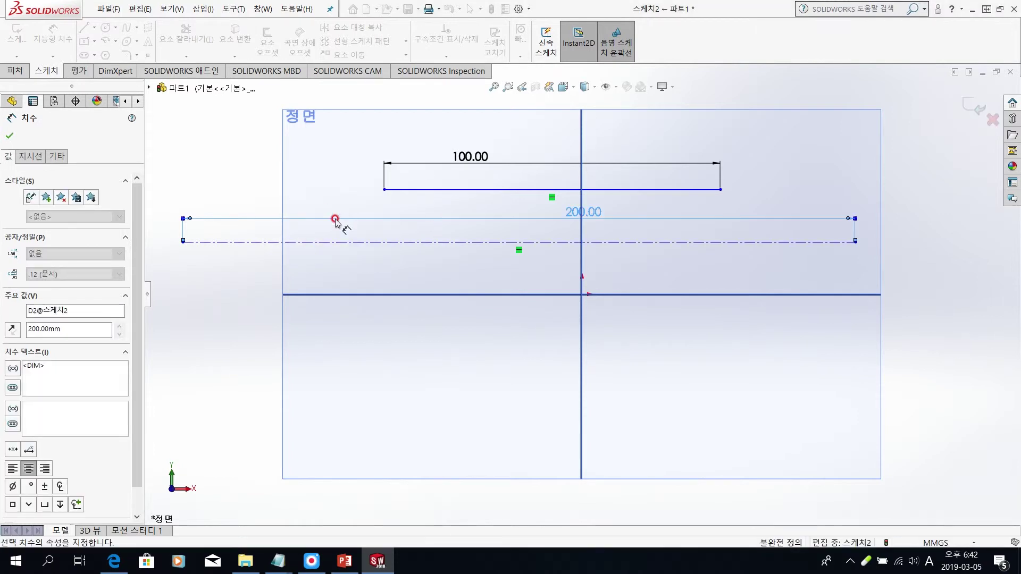
pyautogui.click(471, 11)
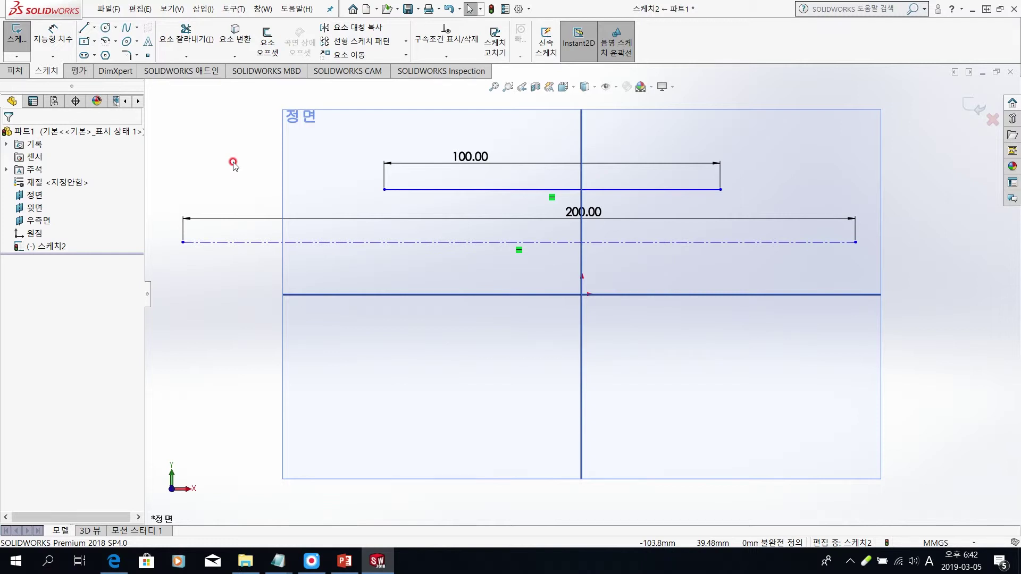
# Step: View the sketch at an angle in 3D and return to the view normal to the front plane
pyautogui.moveTo(233, 162)
pyautogui.mouseDown(button='middle')
pyautogui.moveTo(266, 312)
pyautogui.moveTo(246, 235)
pyautogui.moveTo(267, 204)
pyautogui.moveTo(299, 205)
pyautogui.moveTo(340, 248)
pyautogui.moveTo(311, 256)
pyautogui.moveTo(264, 217)
pyautogui.moveTo(235, 230)
pyautogui.moveTo(220, 277)
pyautogui.moveTo(246, 312)
pyautogui.moveTo(271, 287)
pyautogui.moveTo(355, 306)
pyautogui.moveTo(229, 200)
pyautogui.moveTo(162, 239)
pyautogui.moveTo(207, 218)
pyautogui.moveTo(286, 317)
pyautogui.moveTo(276, 333)
pyautogui.moveTo(244, 299)
pyautogui.moveTo(230, 203)
pyautogui.moveTo(205, 199)
pyautogui.moveTo(224, 230)
pyautogui.moveTo(245, 213)
pyautogui.moveTo(230, 218)
pyautogui.moveTo(404, 206)
pyautogui.moveTo(353, 190)
pyautogui.moveTo(367, 158)
pyautogui.moveTo(378, 199)
pyautogui.moveTo(404, 222)
pyautogui.moveTo(237, 180)
pyautogui.mouseUp(button='middle')
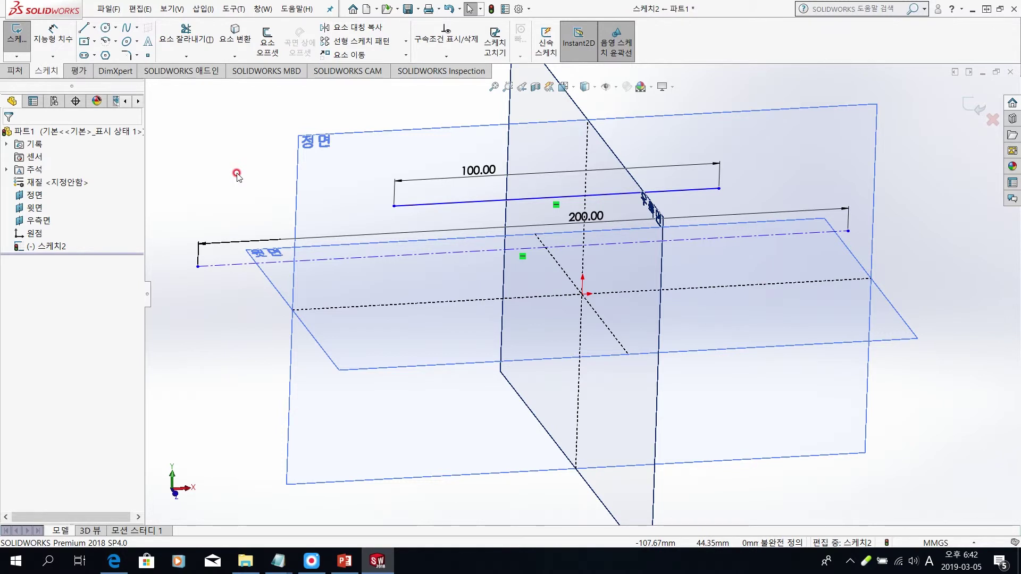
pyautogui.press('space')
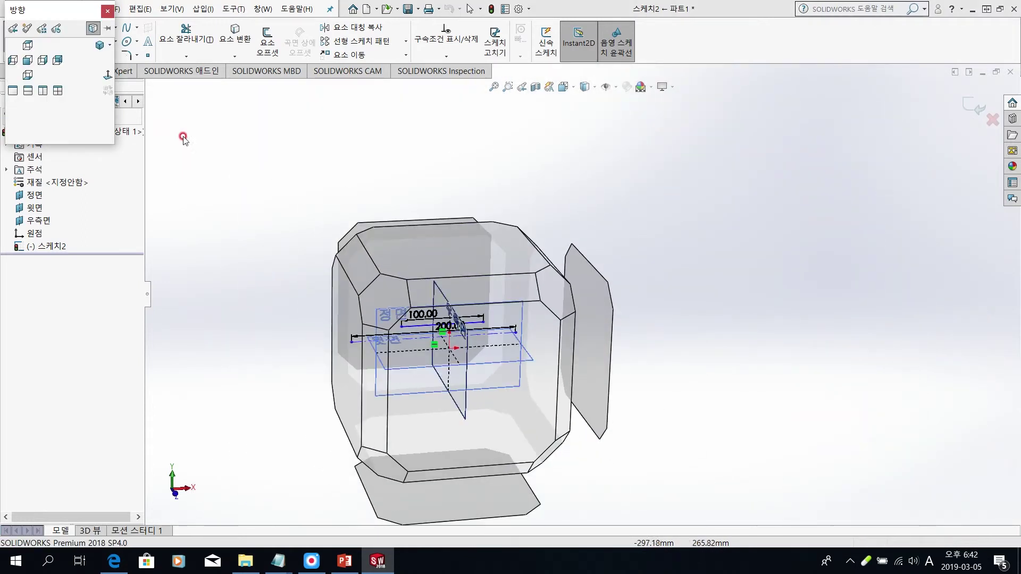
pyautogui.click(105, 77)
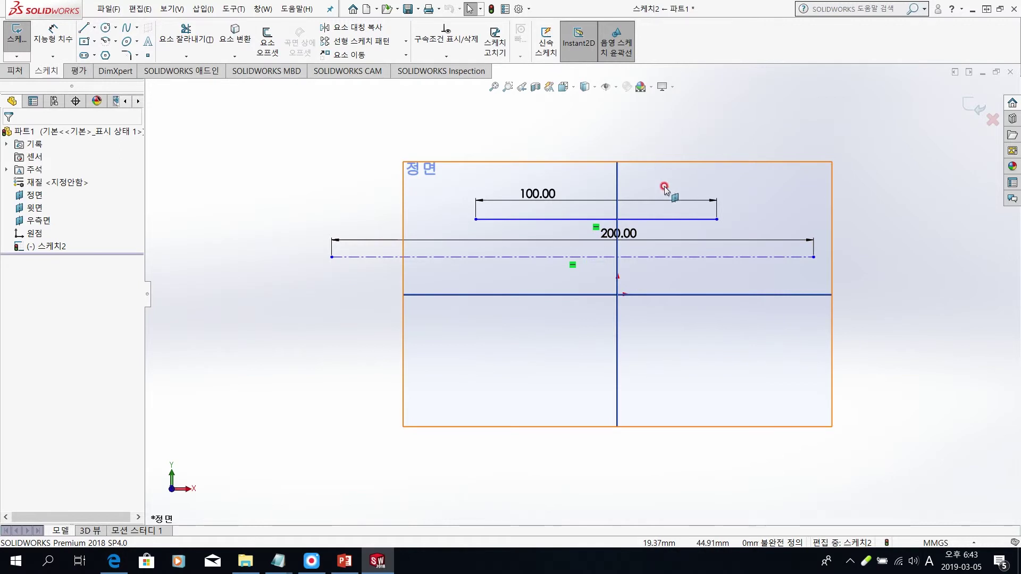
pyautogui.scroll(-3, 666, 185)
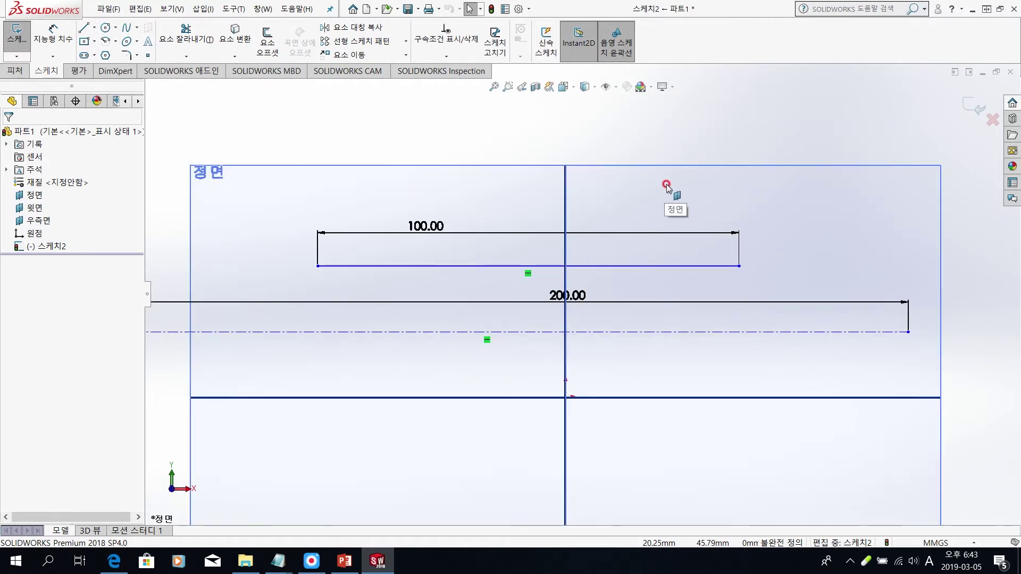
# Step: Zoom out and in around different areas of the front-plane sketch to examine the dimensioned line and centerline
pyautogui.scroll(6, 587, 324)
pyautogui.scroll(-2, 588, 328)
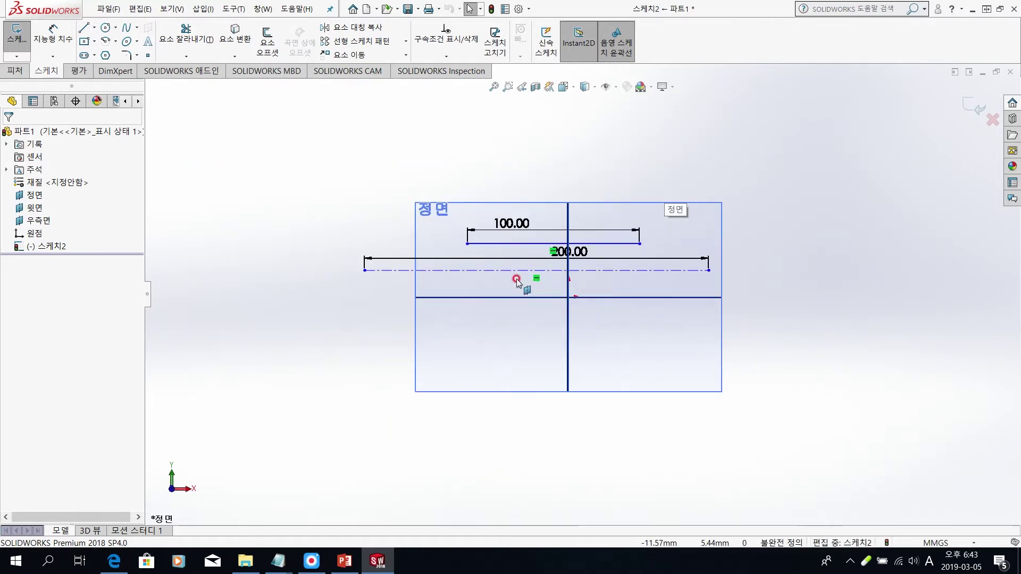
pyautogui.scroll(-3, 478, 271)
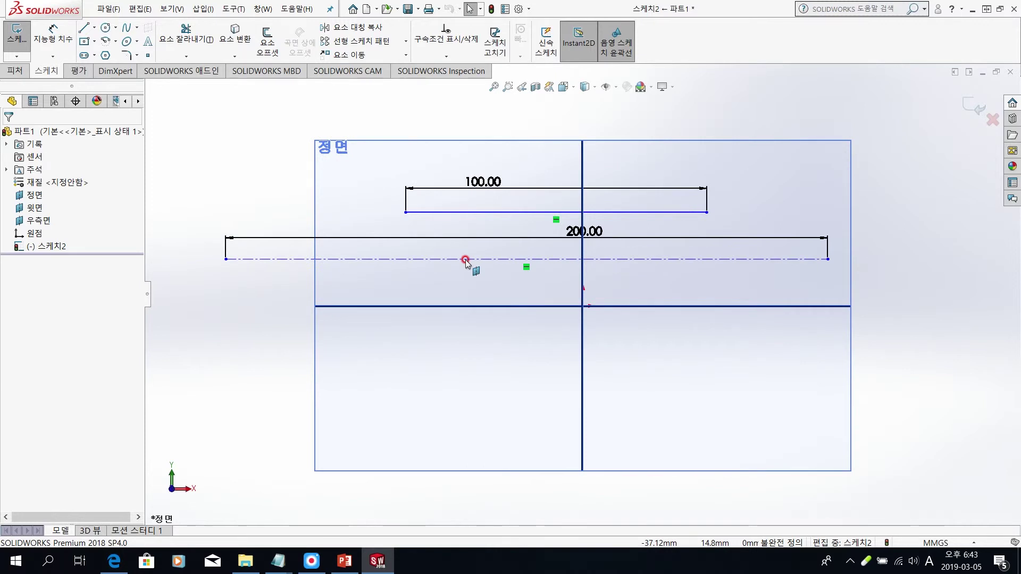
pyautogui.scroll(-3, 465, 260)
pyautogui.scroll(5, 467, 262)
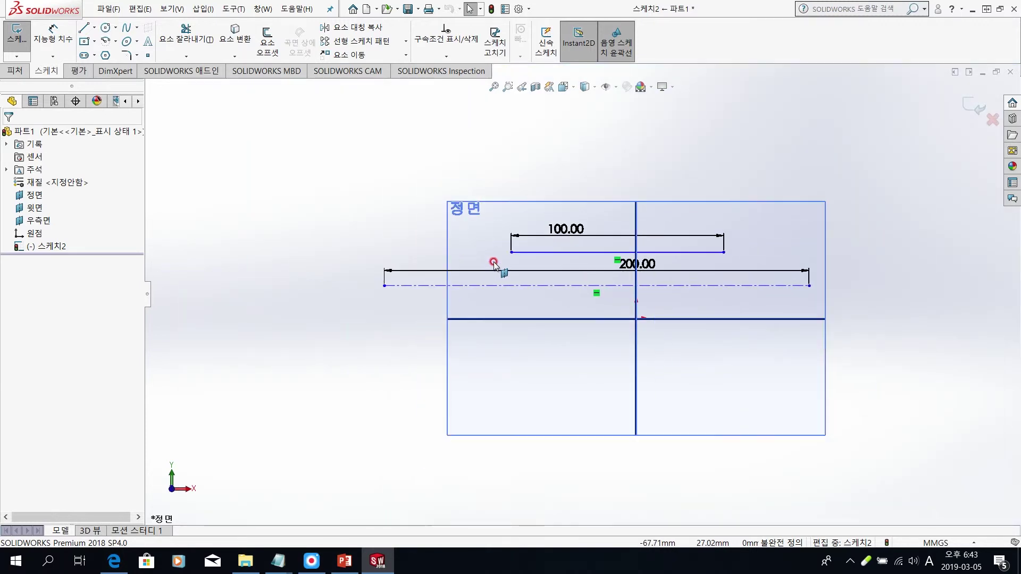
pyautogui.scroll(-6, 598, 287)
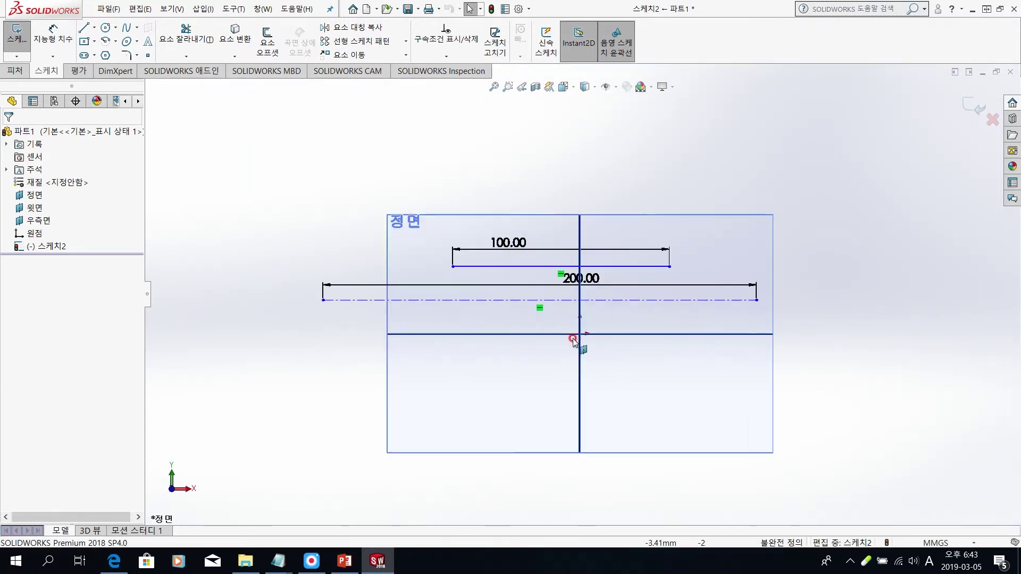
pyautogui.scroll(6, 472, 365)
pyautogui.scroll(-3, 480, 365)
pyautogui.scroll(-3, 590, 287)
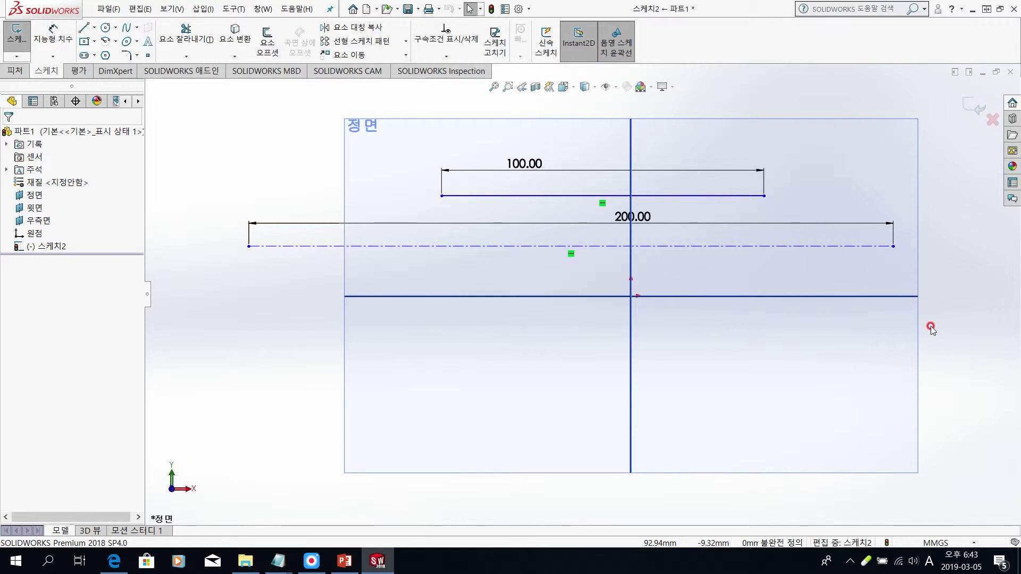
pyautogui.scroll(3, 931, 326)
pyautogui.scroll(-2, 866, 342)
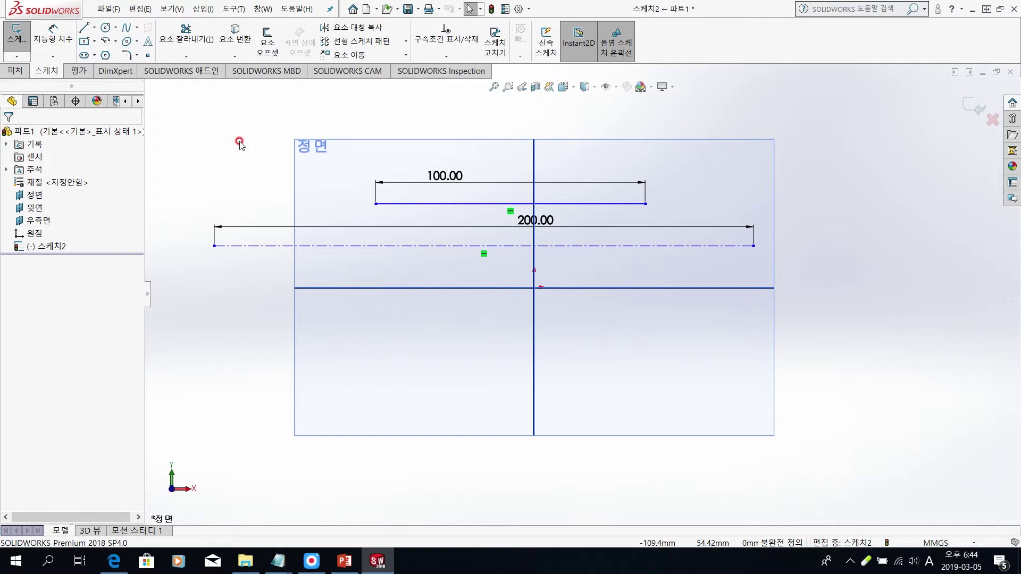
# Step: Sketch a center-point circle with a radius of about 21 mm below the centerline, in the front plane's lower-left area
pyautogui.click(115, 30)
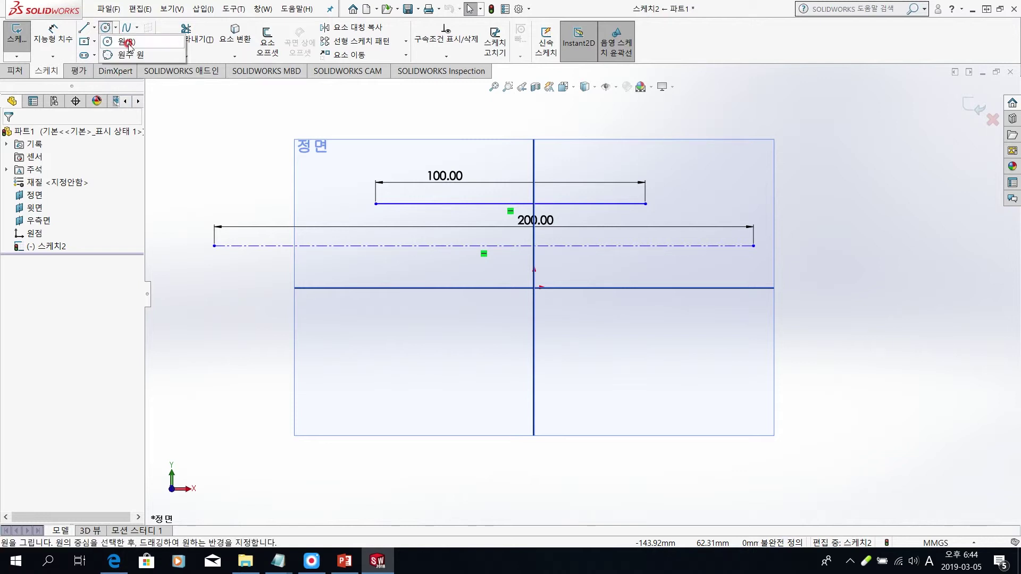
pyautogui.click(128, 43)
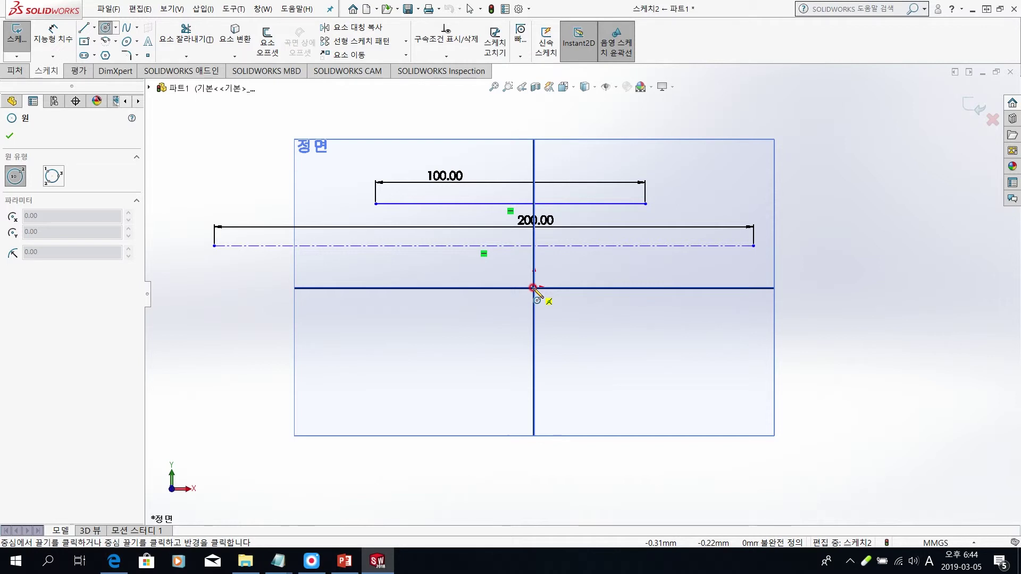
pyautogui.click(408, 337)
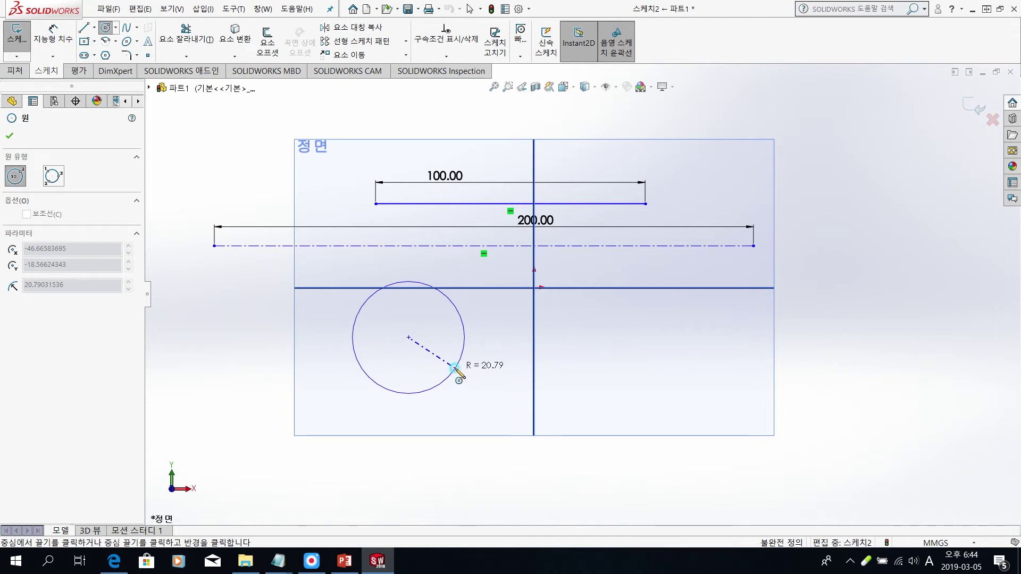
pyautogui.click(455, 367)
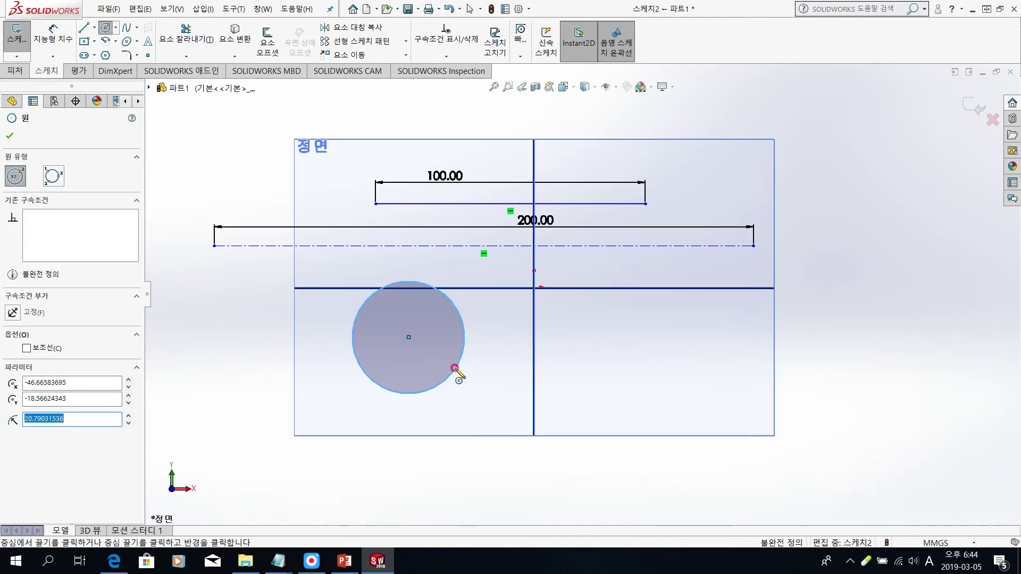
pyautogui.click(471, 9)
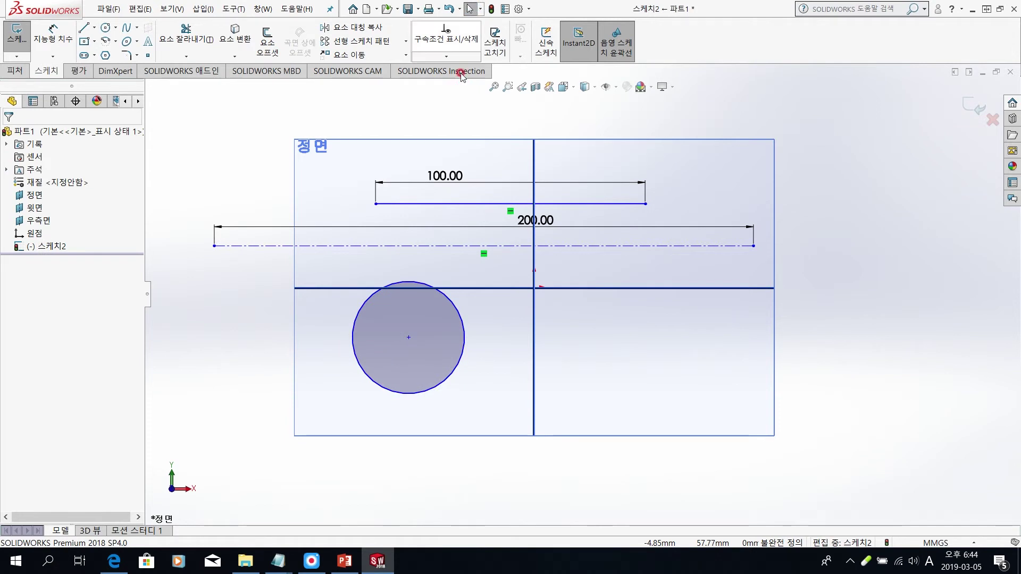
# Step: Dimension the circle's diameter with Smart Dimension and set it to 50 mm
pyautogui.click(52, 33)
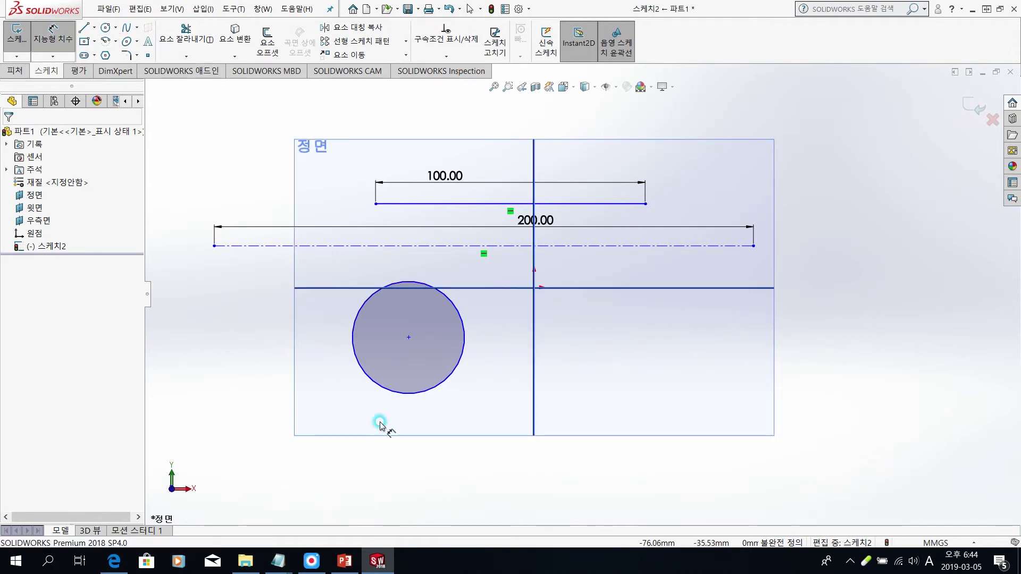
pyautogui.click(450, 383)
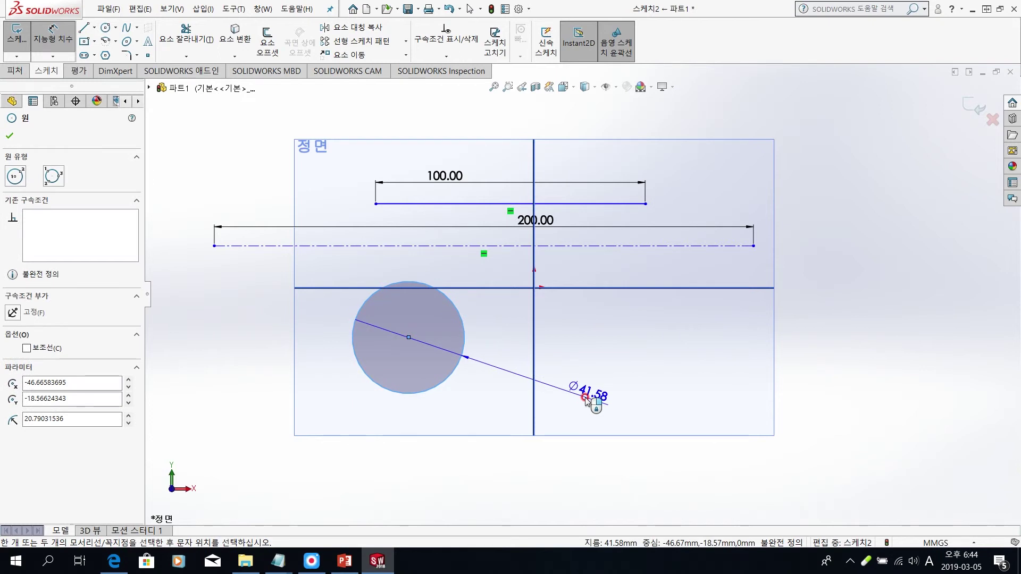
pyautogui.click(585, 399)
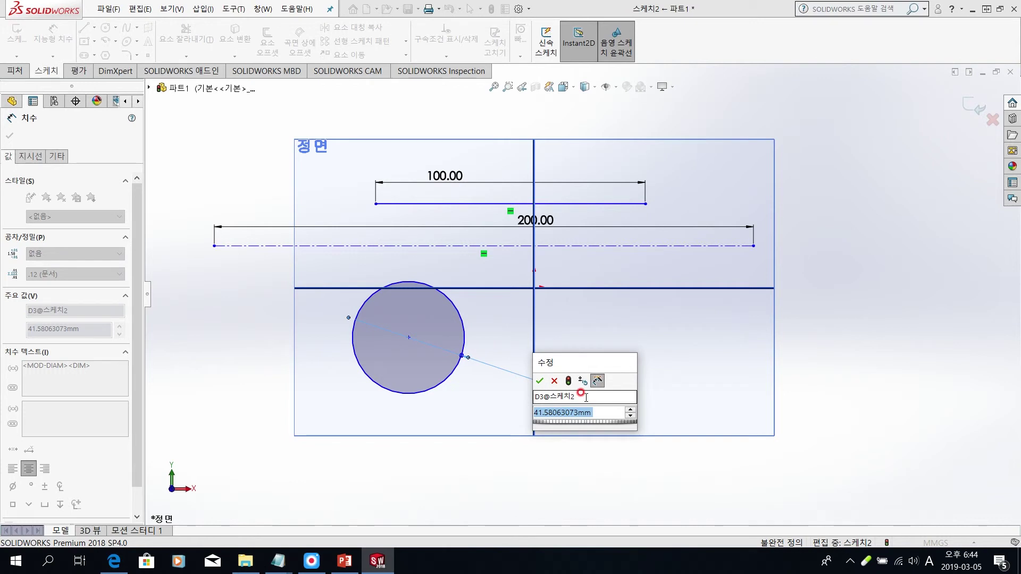
pyautogui.write('50')
pyautogui.press('Return')
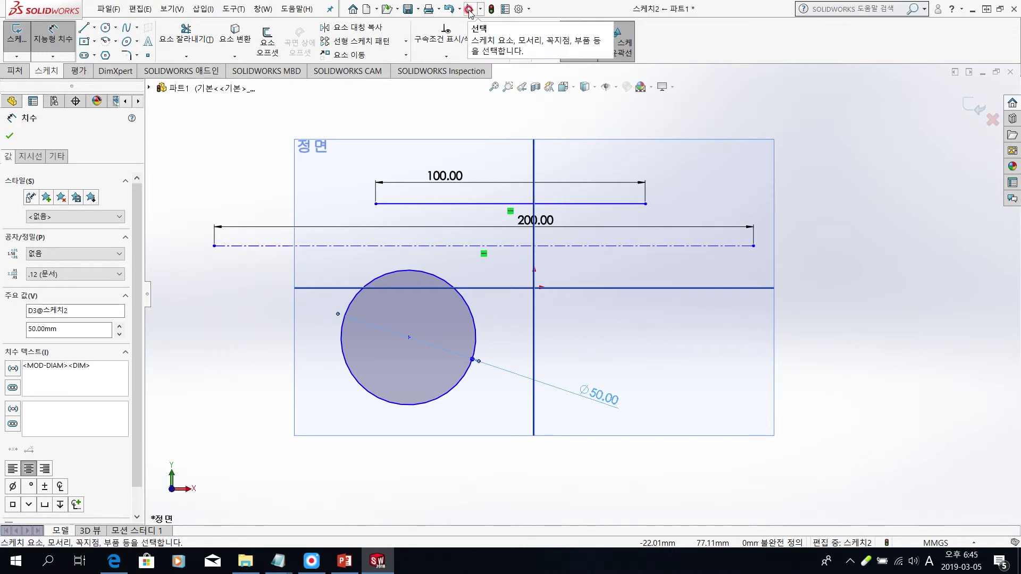
pyautogui.click(469, 10)
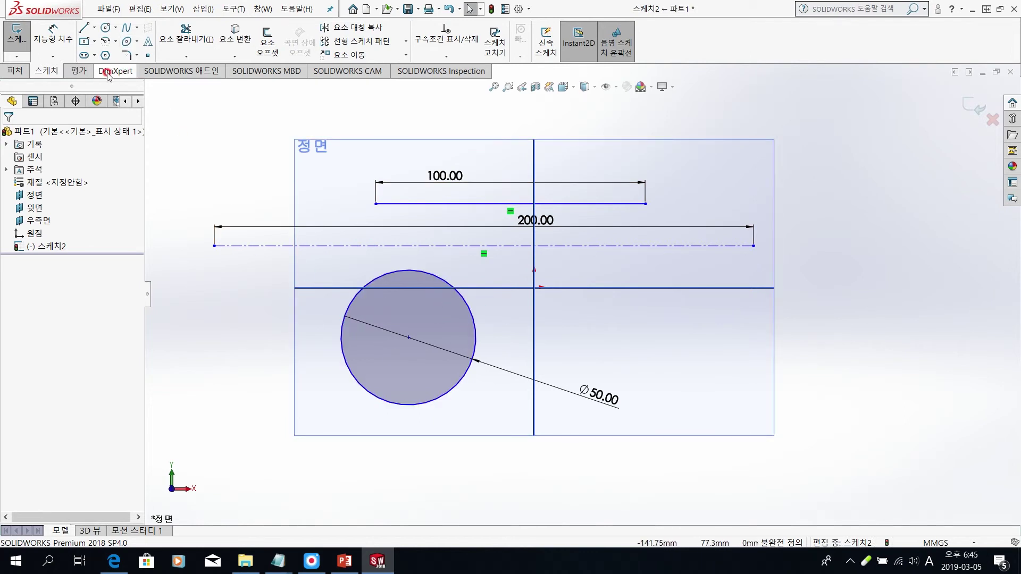
# Step: Sketch a center rectangle about 47 mm wide and 40 mm high to the right of the circle
pyautogui.click(94, 43)
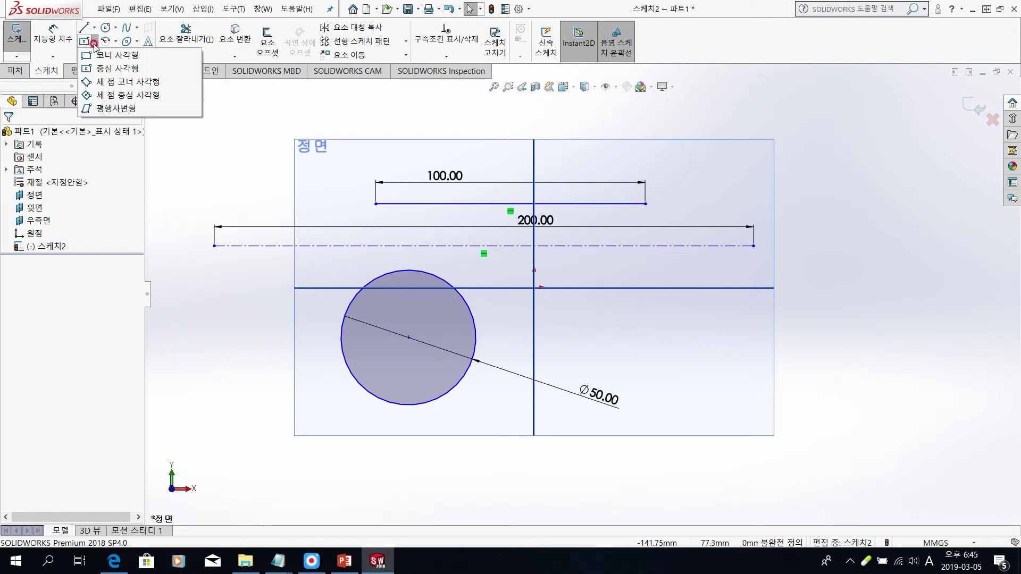
pyautogui.click(130, 73)
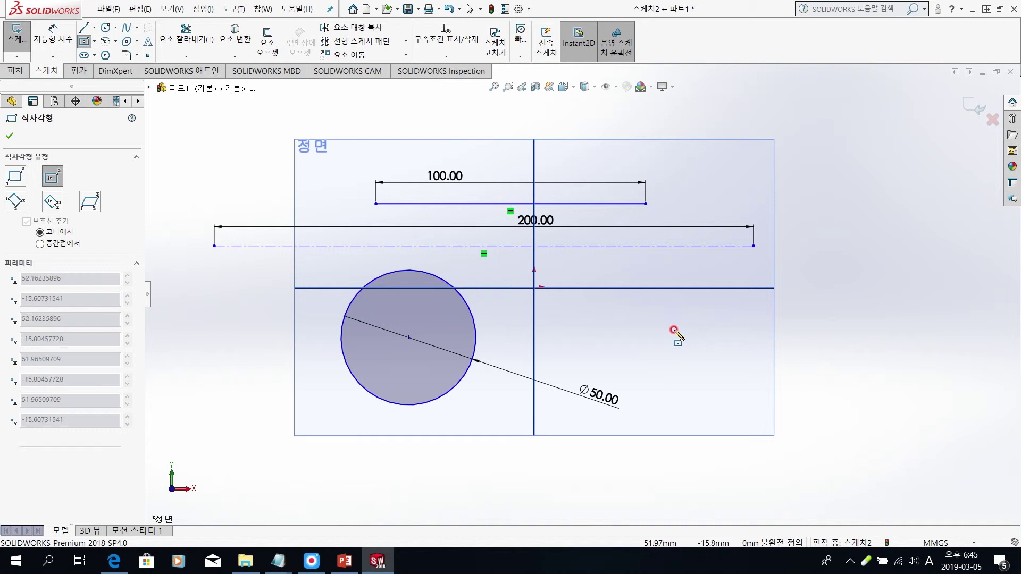
pyautogui.click(674, 330)
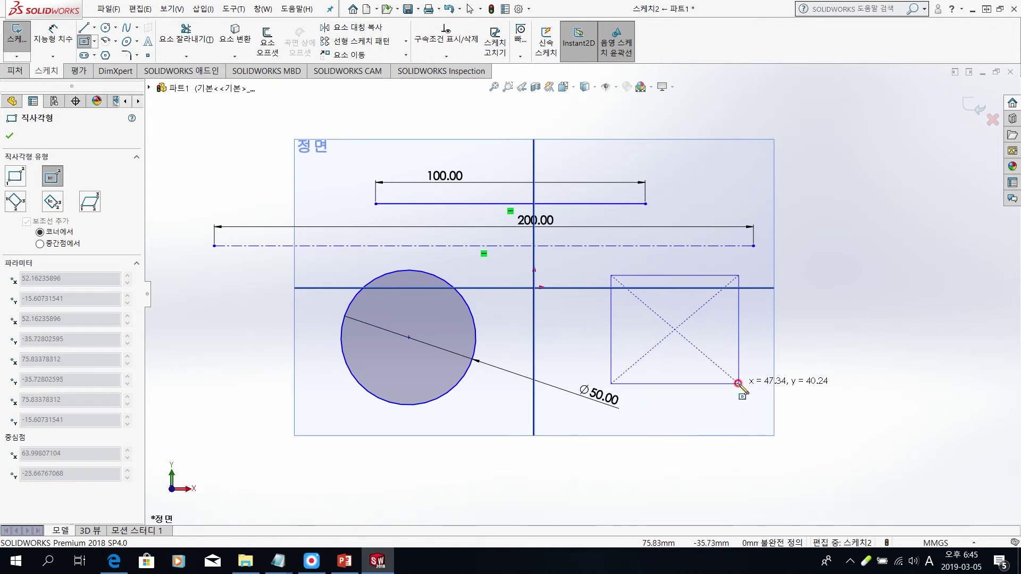
pyautogui.click(740, 382)
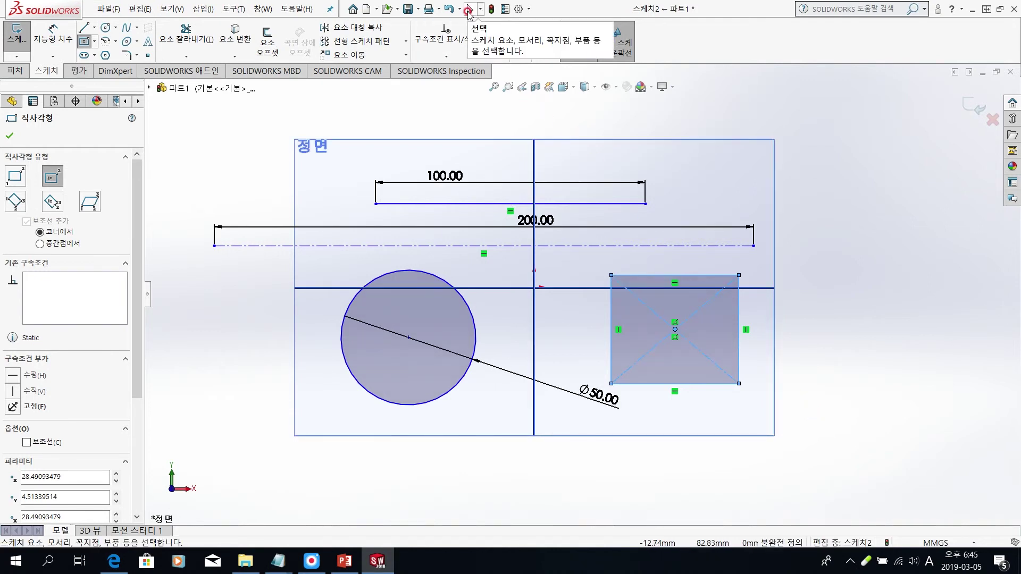
pyautogui.click(468, 11)
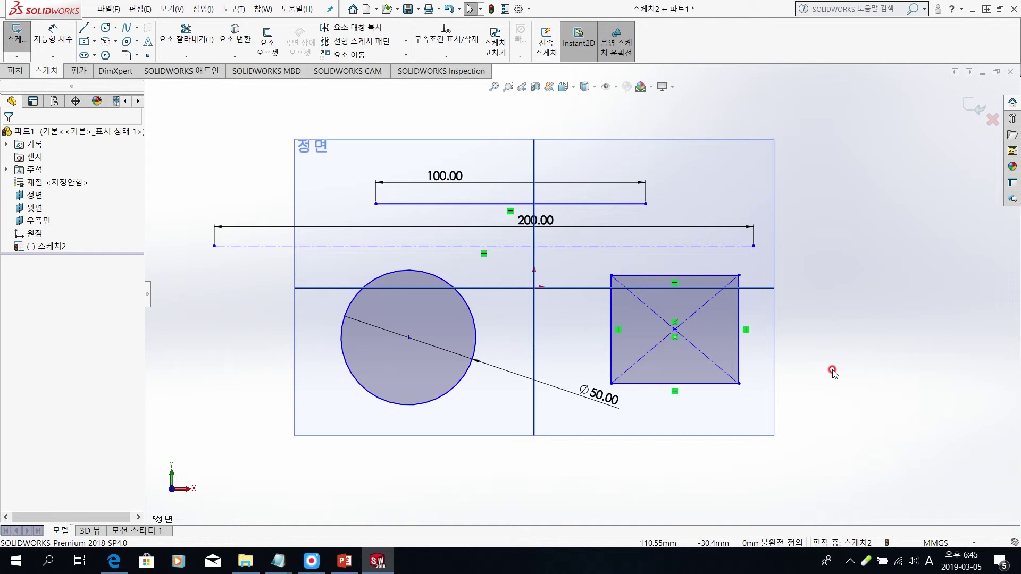
# Step: Dimension the rectangle's right edge with Smart Dimension and set the height to 50 mm
pyautogui.click(53, 33)
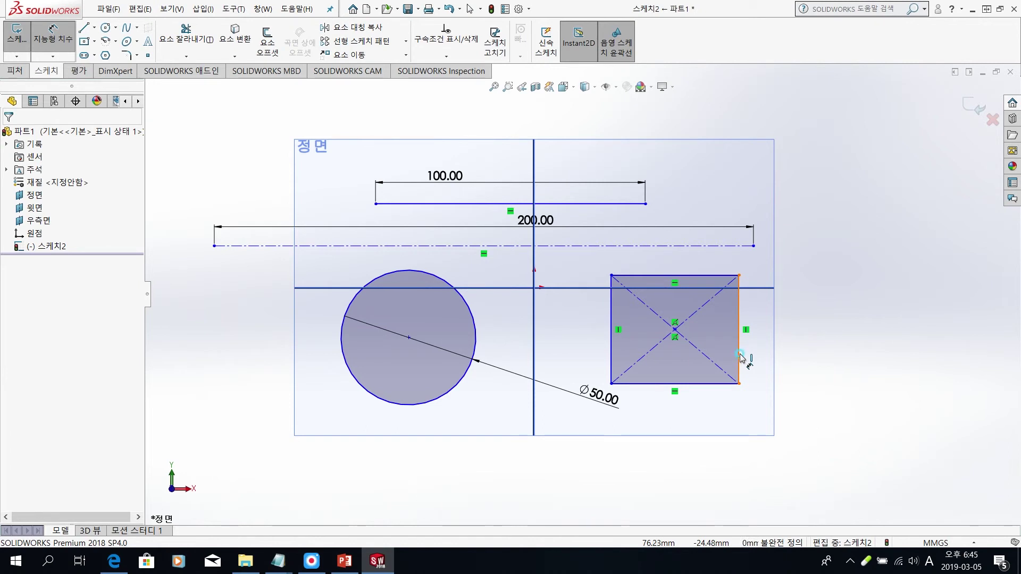
pyautogui.click(774, 354)
pyautogui.click(811, 349)
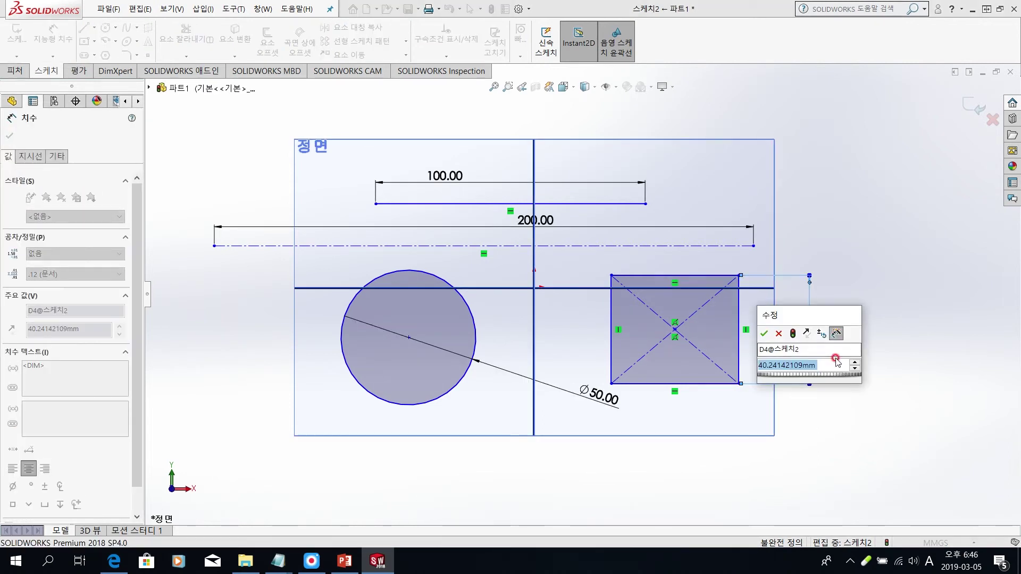
pyautogui.write('50')
pyautogui.press('Return')
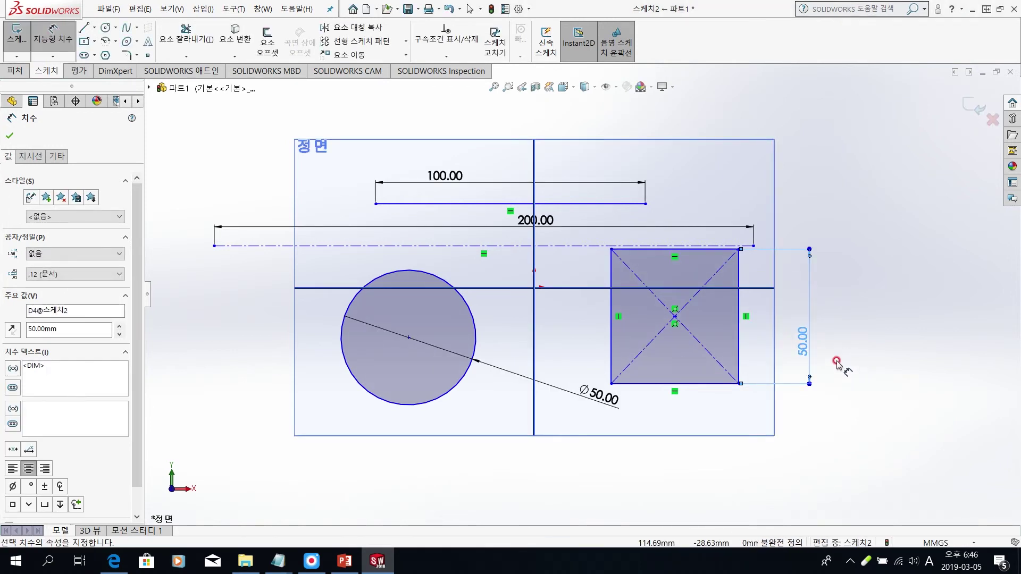
# Step: Dimension the rectangle's bottom edge and set the width to 50 mm
pyautogui.click(724, 388)
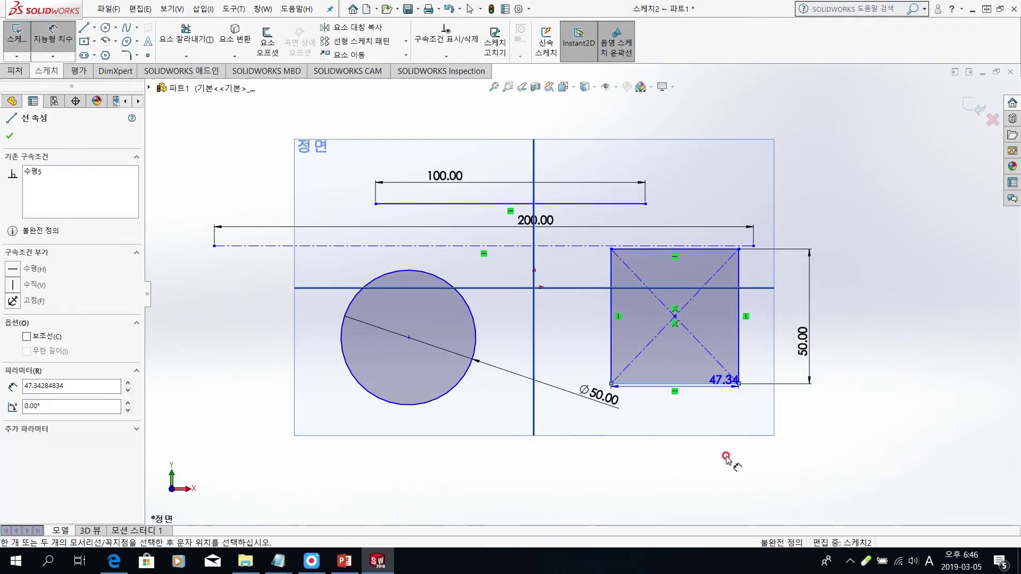
pyautogui.click(726, 462)
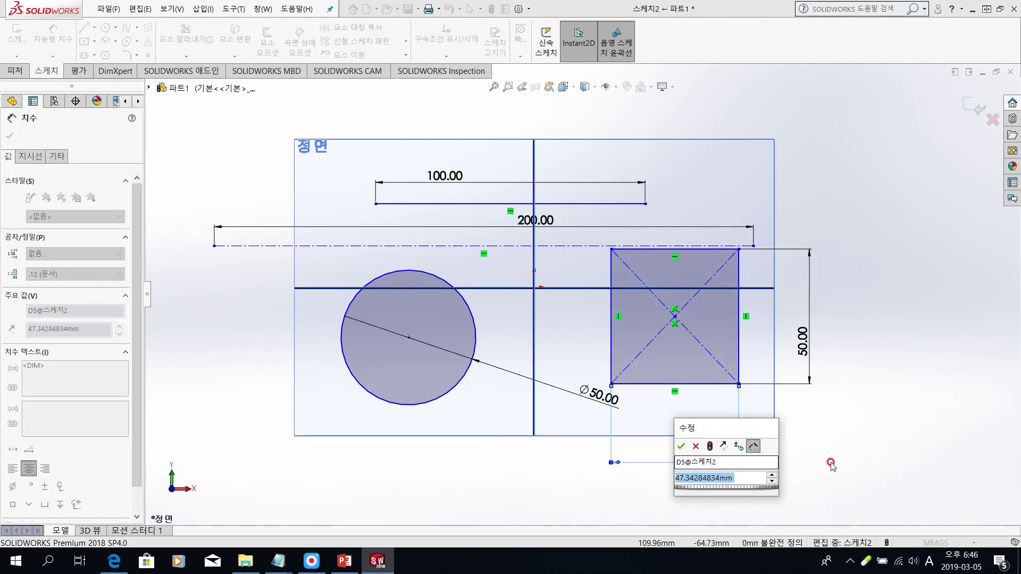
pyautogui.write('50')
pyautogui.press('Return')
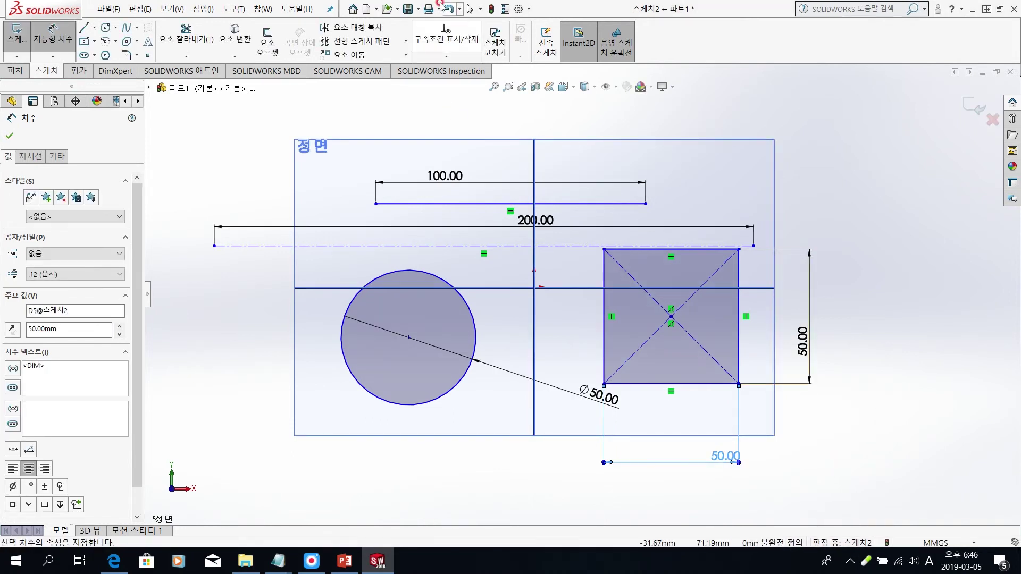
pyautogui.click(471, 9)
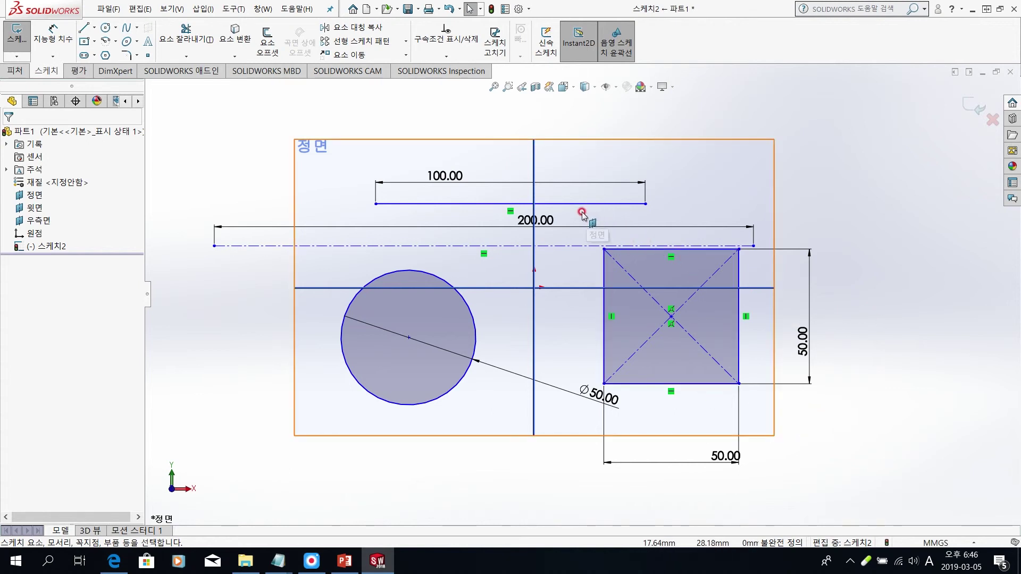
# Step: Delete the whole rectangle together with its diagonals and related dimensions
pyautogui.click(600, 220)
pyautogui.moveTo(740, 337); pyautogui.dragTo(774, 421)
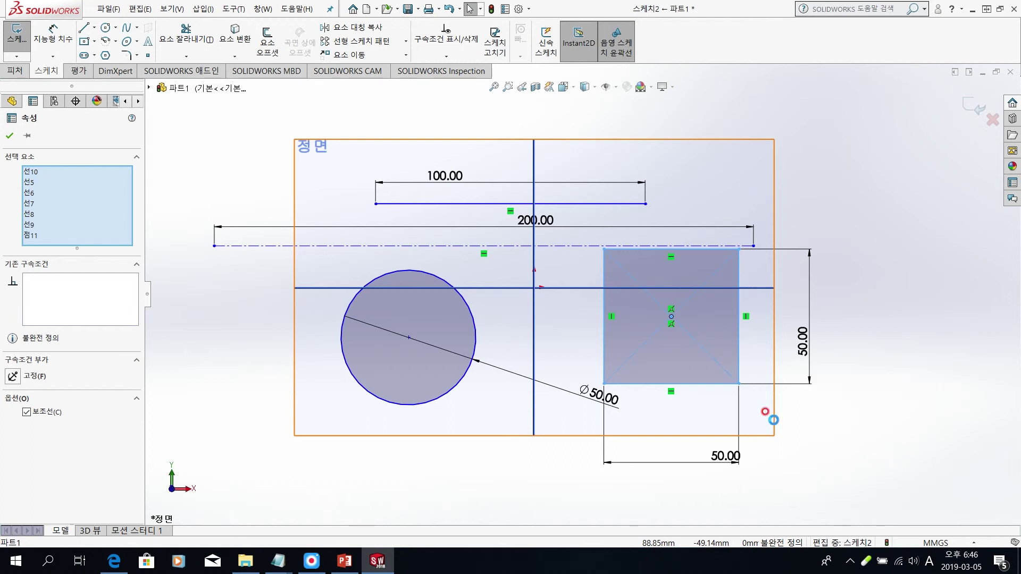
pyautogui.press('Delete')
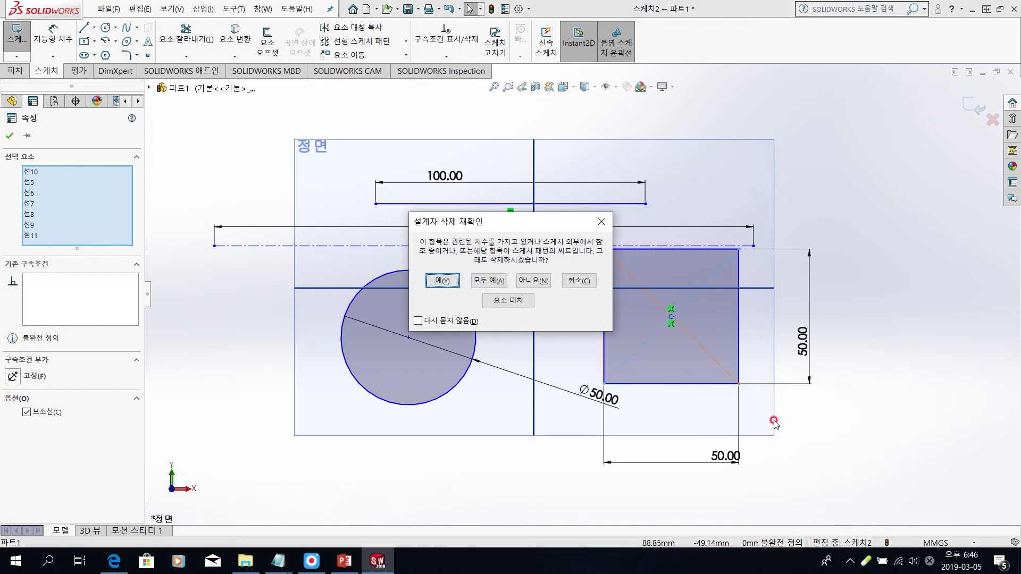
pyautogui.click(488, 280)
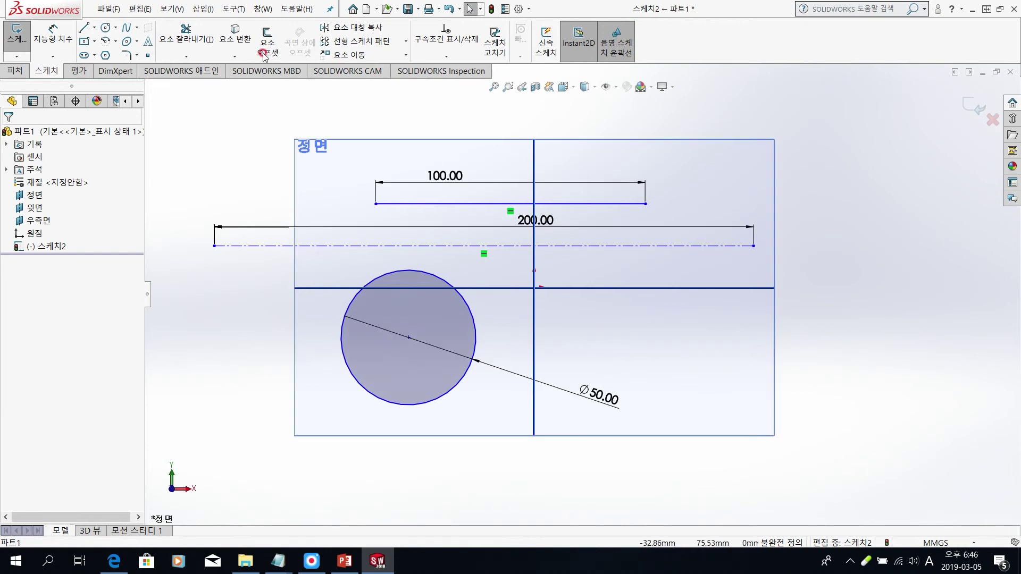
# Step: Sketch a new center rectangle about 45 mm wide and 47 mm high to the right of the circle
pyautogui.click(84, 41)
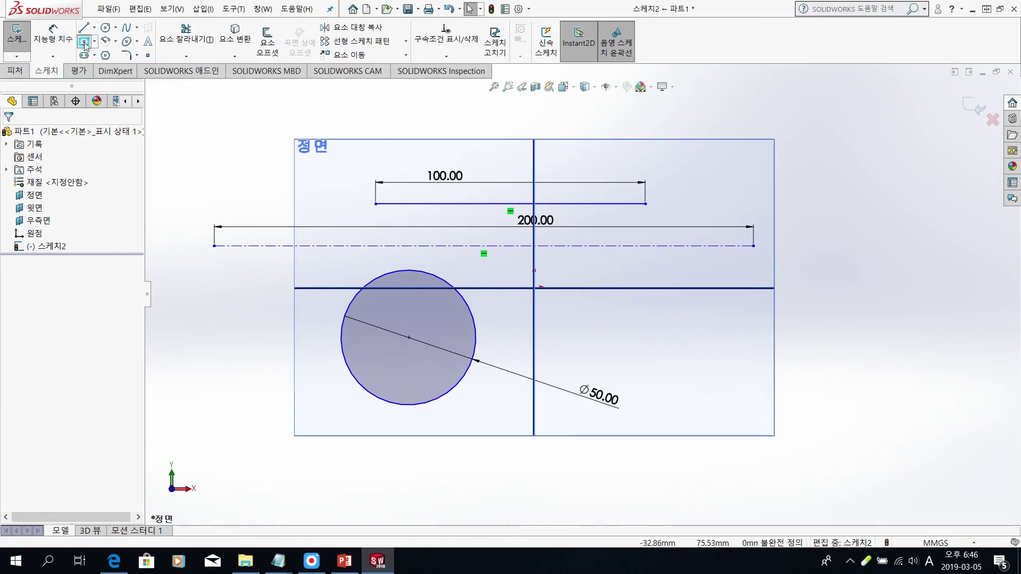
pyautogui.click(631, 321)
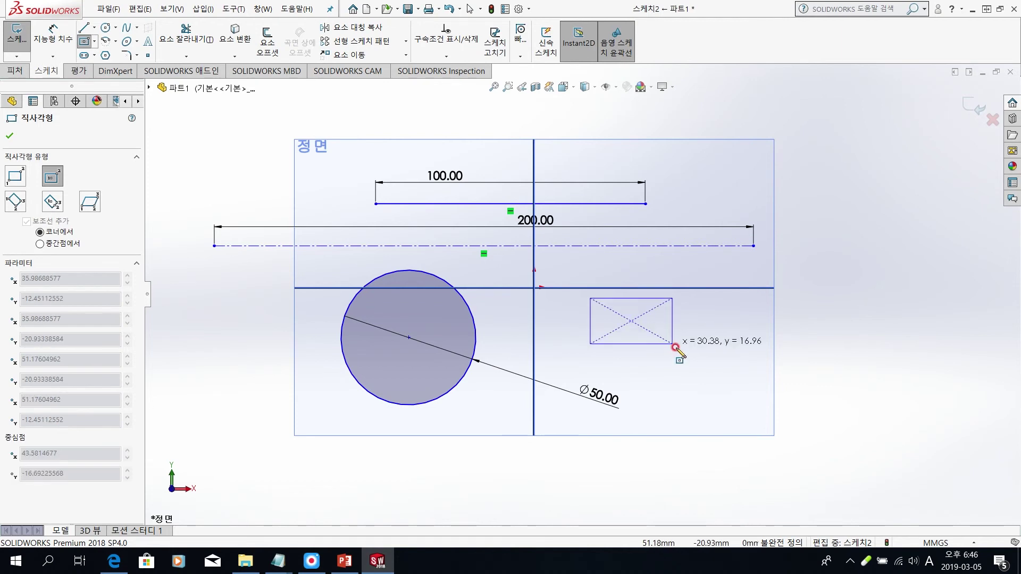
pyautogui.click(690, 383)
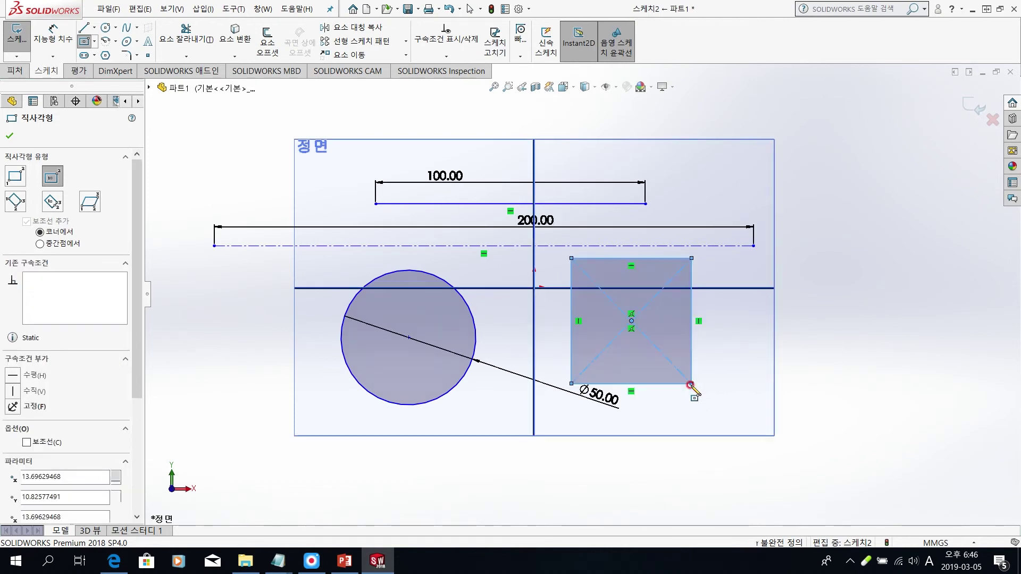
pyautogui.click(467, 9)
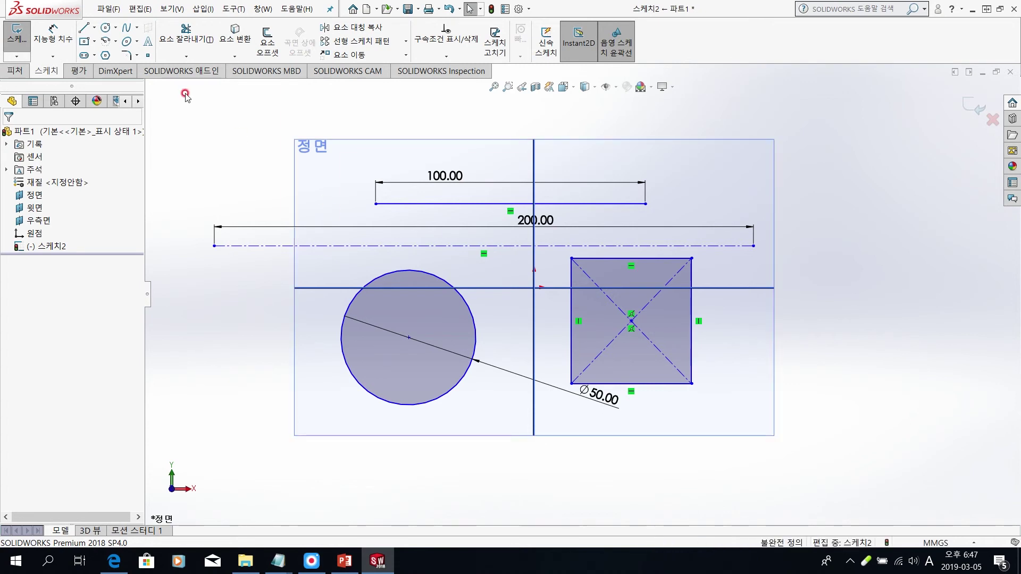
# Step: Sketch a circle of about 21 mm radius centred on the rectangle's lower-right corner
pyautogui.click(106, 29)
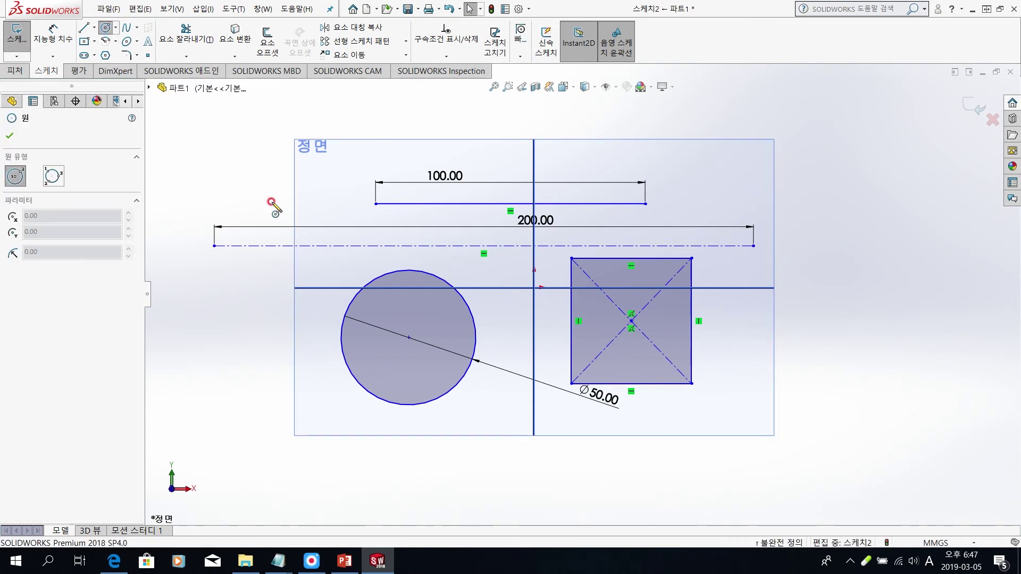
pyautogui.click(692, 385)
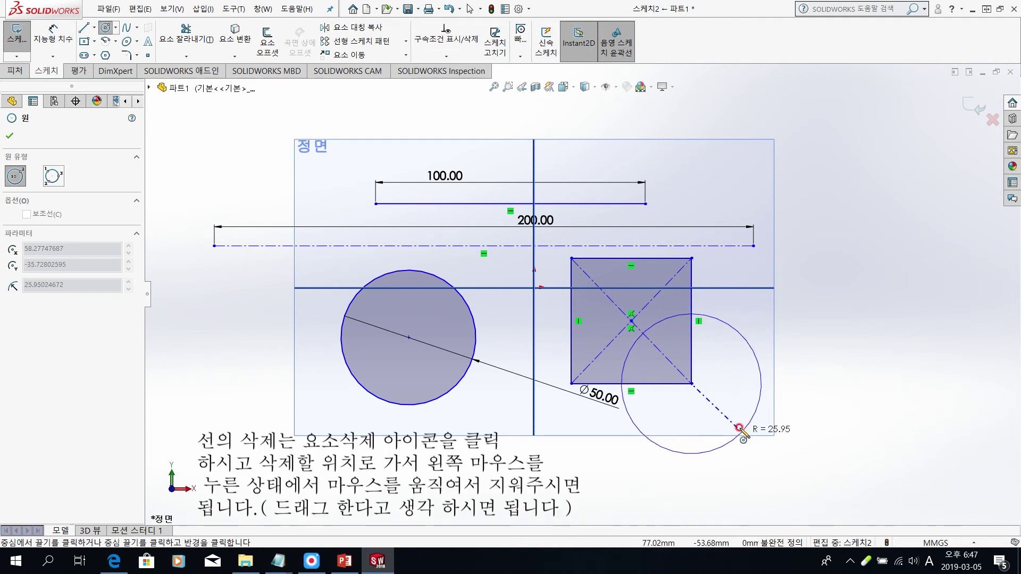
pyautogui.click(734, 421)
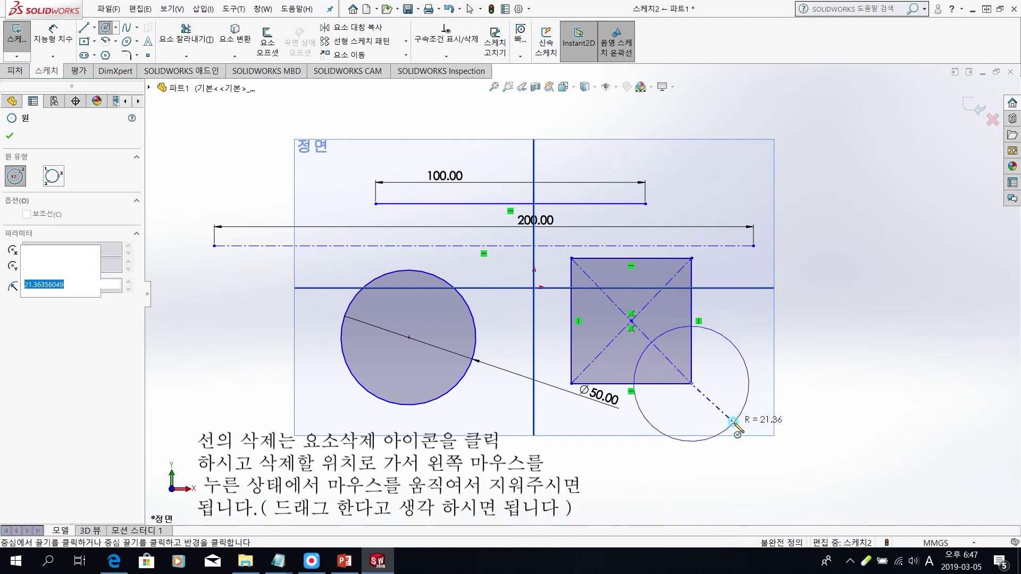
pyautogui.click(470, 10)
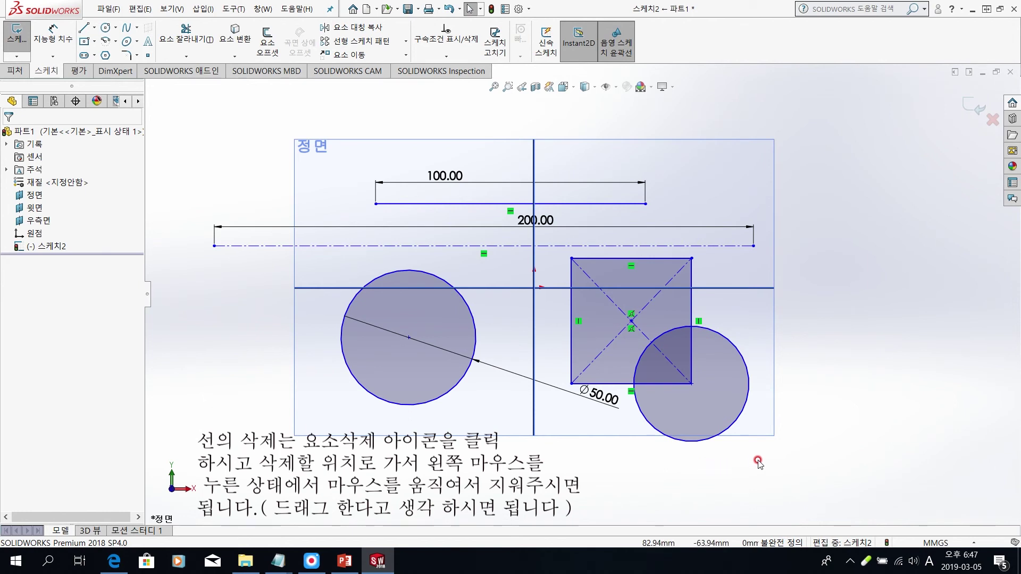
# Step: Power-trim the circle's arc inside the rectangle and the rectangle edges inside the circle, leaving one merged outline
pyautogui.click(186, 36)
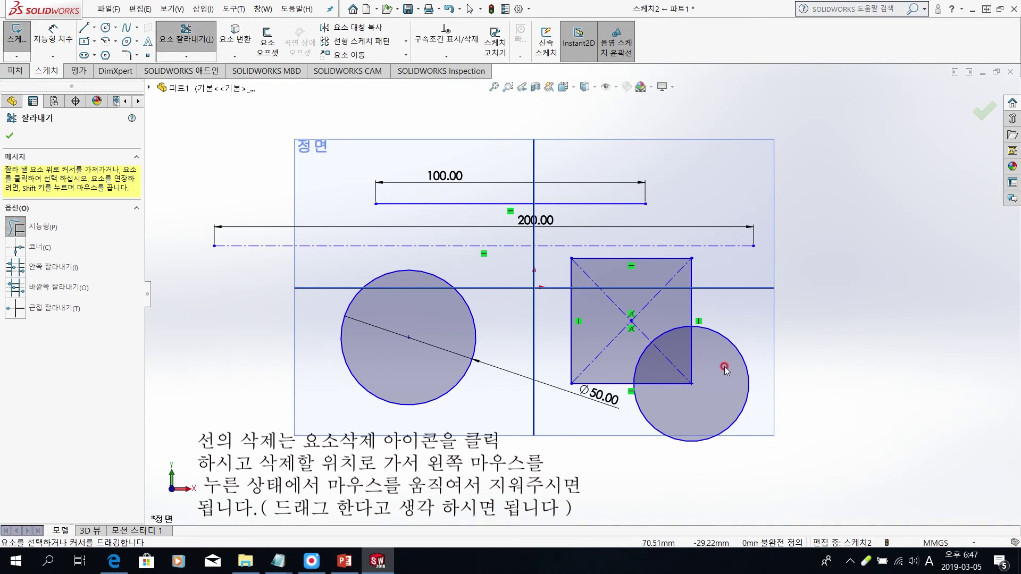
pyautogui.click(707, 364)
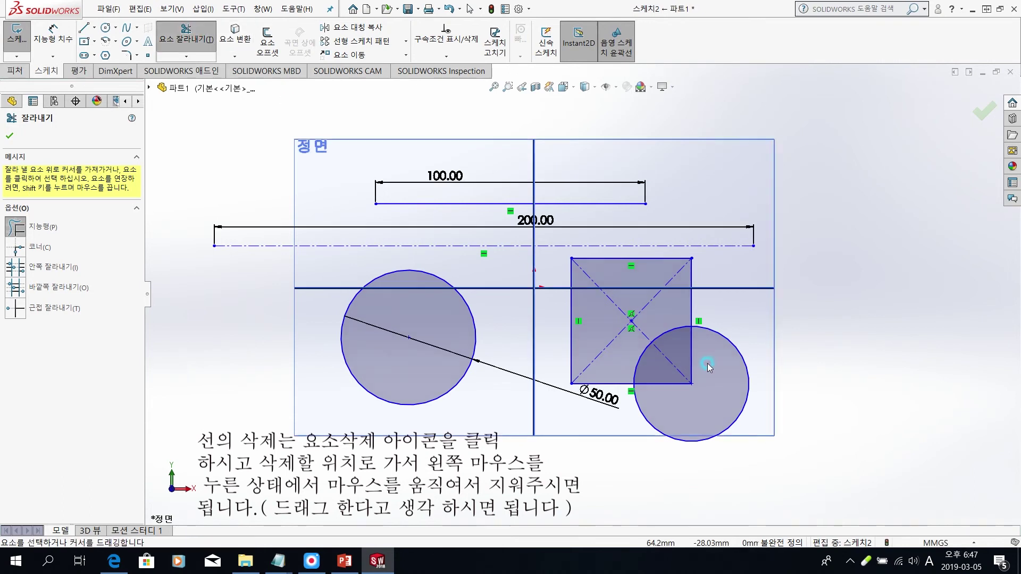
pyautogui.moveTo(706, 364); pyautogui.dragTo(666, 327)
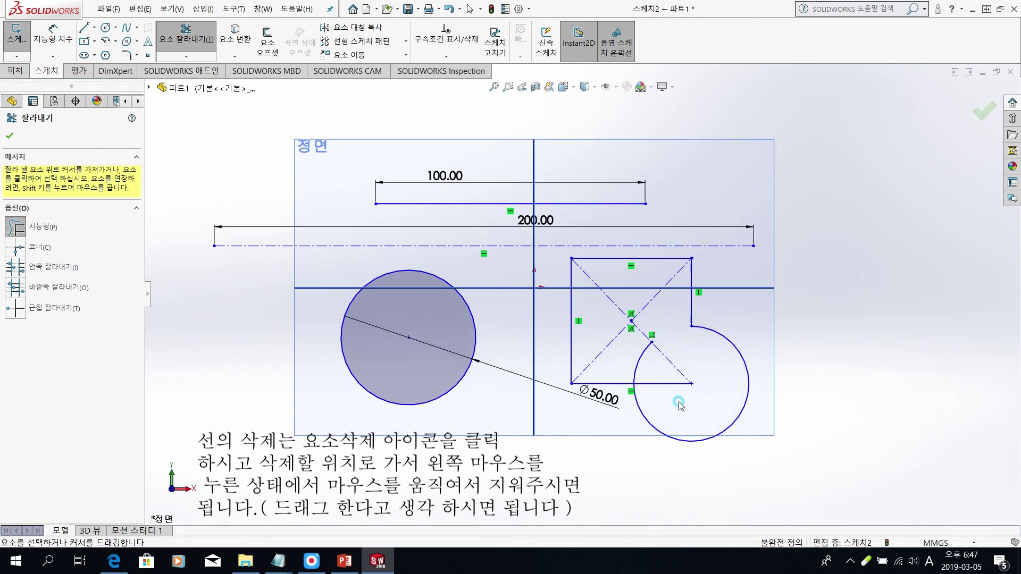
pyautogui.moveTo(679, 403); pyautogui.dragTo(638, 359)
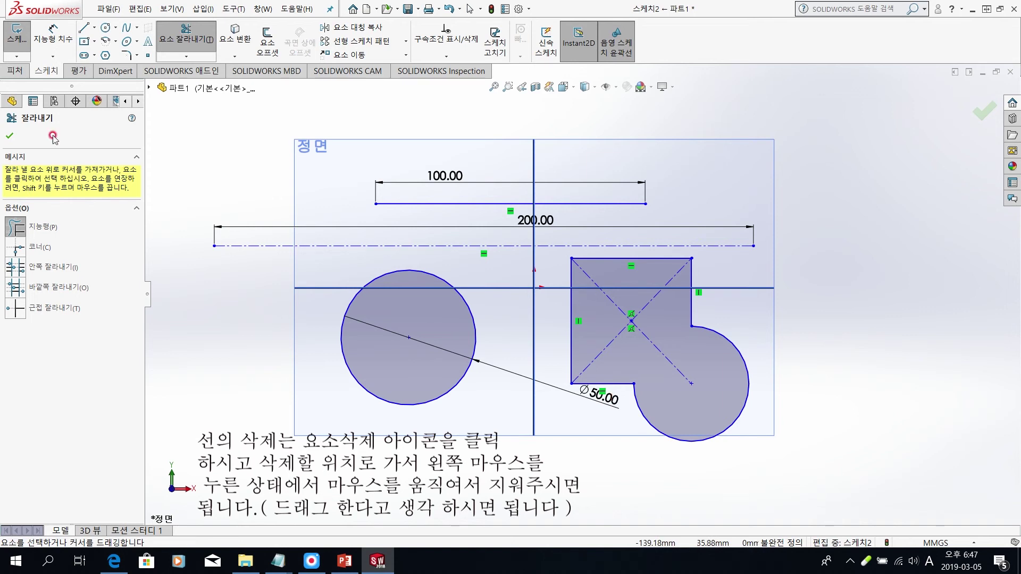
pyautogui.click(10, 136)
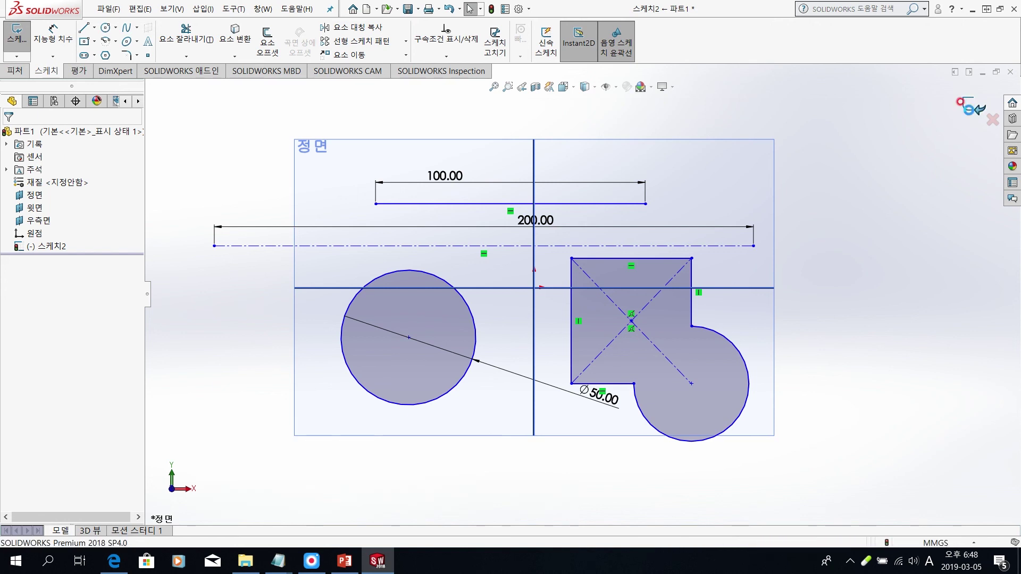
# Step: Exit the sketch, clear the selection and rotate the model to a tilted 3D view of the sketch and planes
pyautogui.click(968, 108)
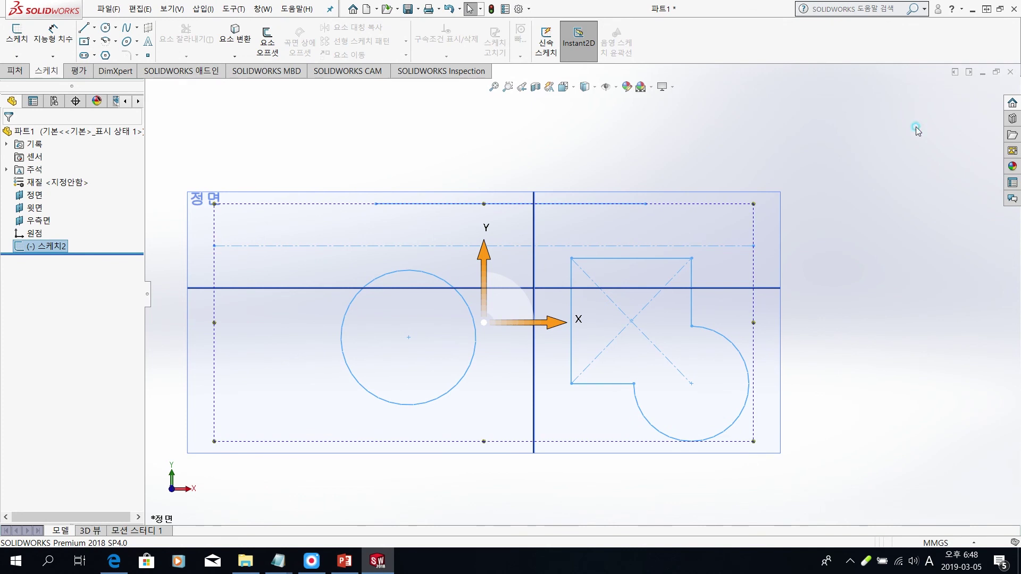
pyautogui.click(916, 127)
pyautogui.scroll(5, 646, 342)
pyautogui.scroll(-5, 564, 340)
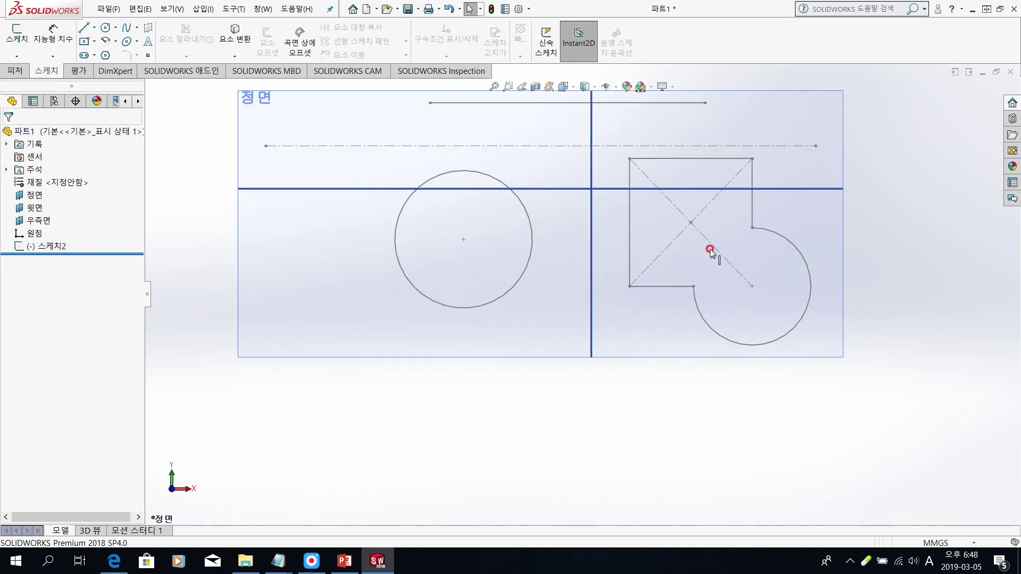
pyautogui.scroll(2, 711, 252)
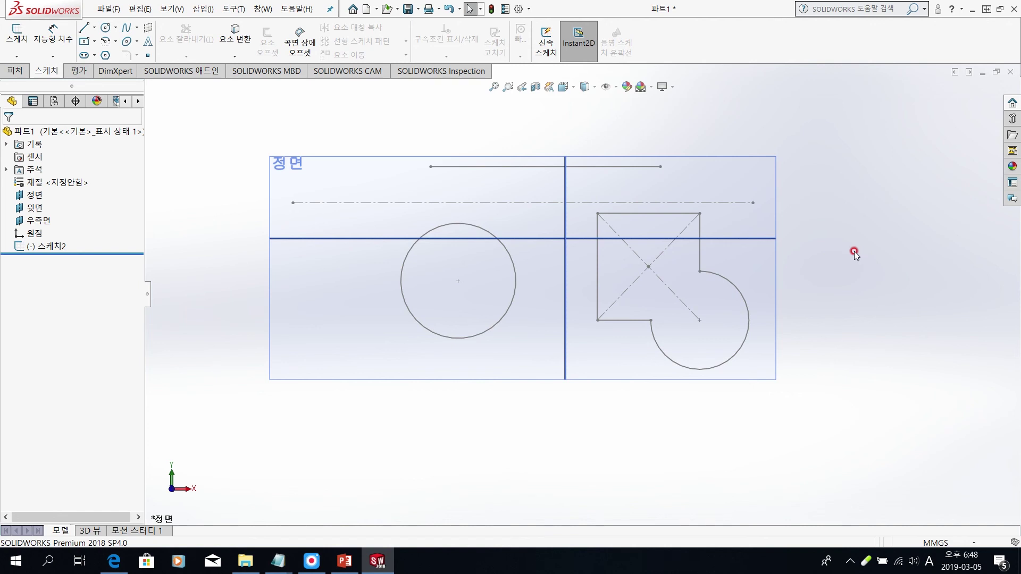
pyautogui.moveTo(852, 251)
pyautogui.mouseDown(button='middle')
pyautogui.moveTo(803, 287)
pyautogui.moveTo(814, 353)
pyautogui.moveTo(836, 357)
pyautogui.moveTo(821, 346)
pyautogui.moveTo(798, 285)
pyautogui.moveTo(828, 258)
pyautogui.moveTo(920, 275)
pyautogui.moveTo(798, 365)
pyautogui.moveTo(825, 367)
pyautogui.moveTo(830, 339)
pyautogui.moveTo(831, 365)
pyautogui.moveTo(838, 303)
pyautogui.moveTo(876, 306)
pyautogui.moveTo(873, 378)
pyautogui.moveTo(424, 405)
pyautogui.mouseUp(button='middle')
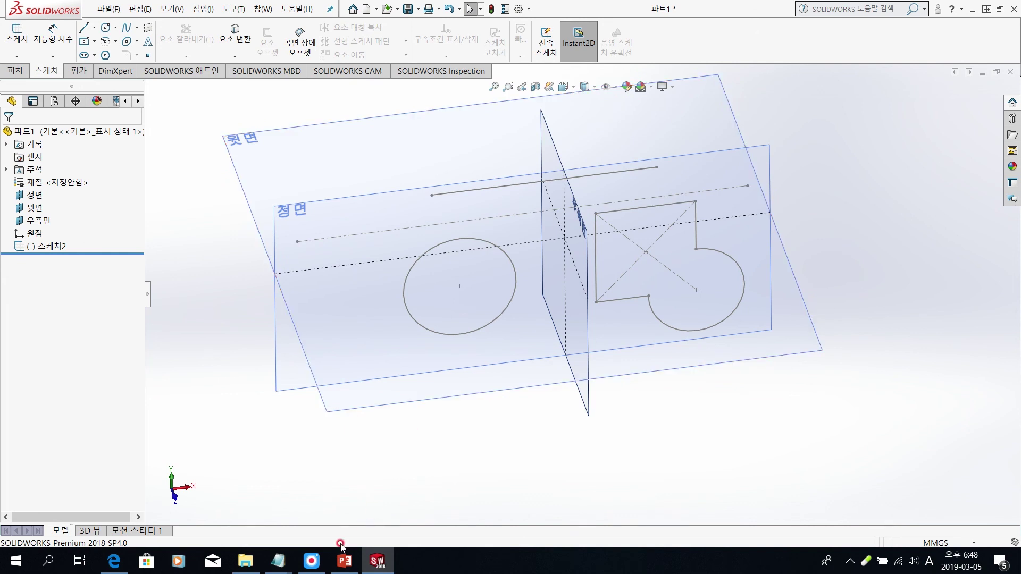
pyautogui.click(318, 568)
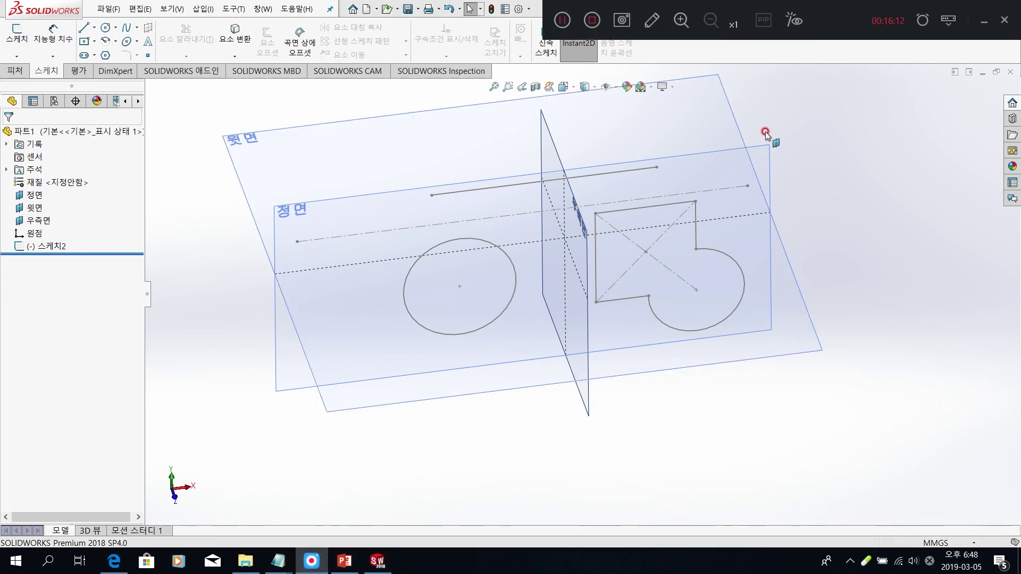
pyautogui.click(605, 21)
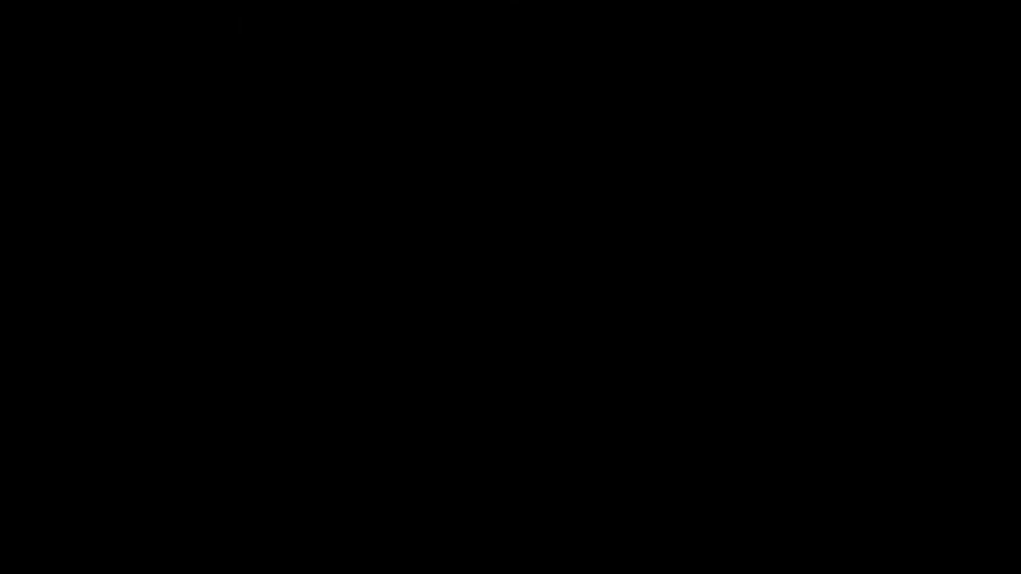